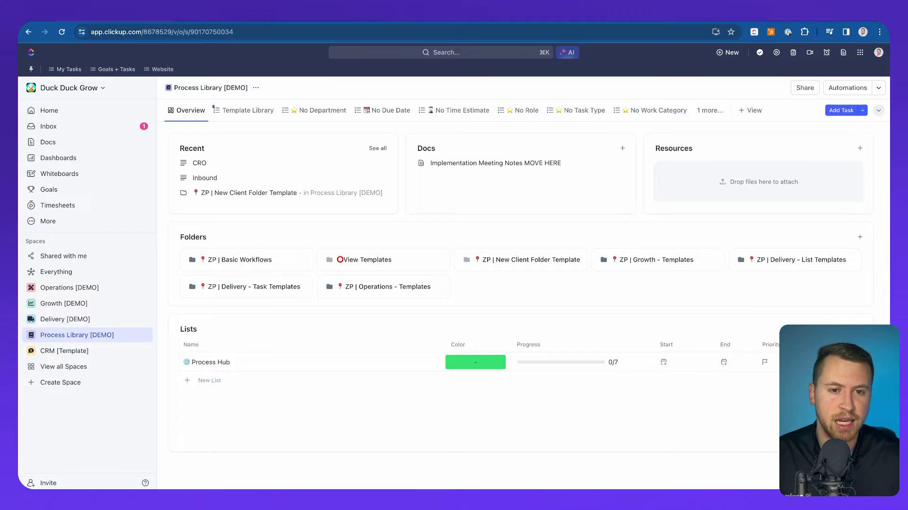
{"action": "key", "text": "super+k"}
{"action": "left_click", "coordinate": [480, 126]}
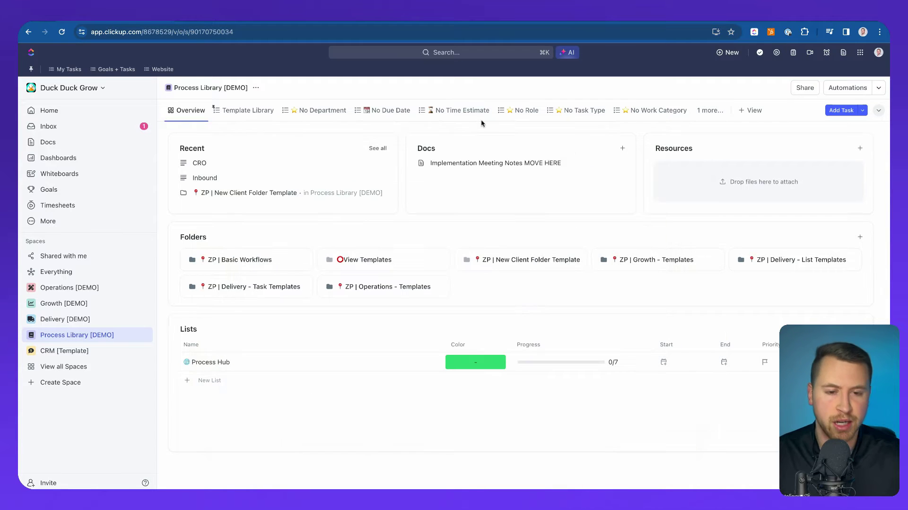
{"action": "key", "text": "super+k"}
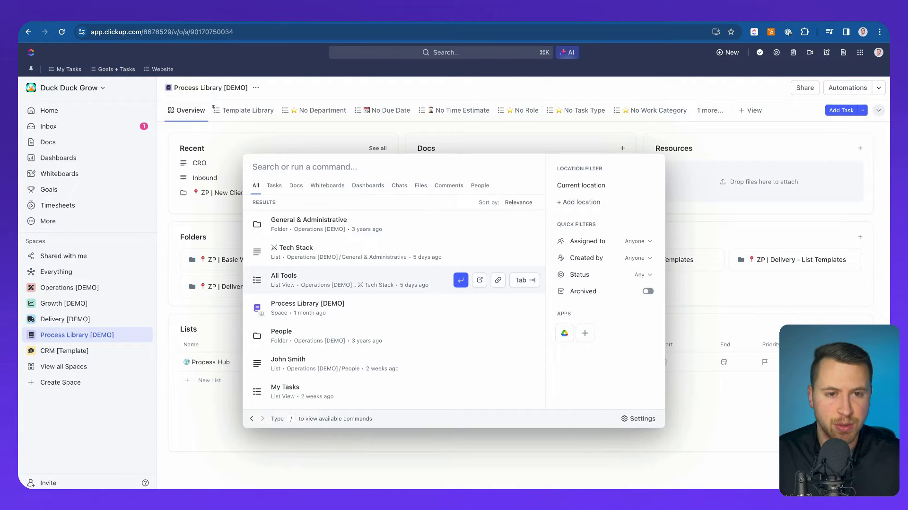
{"action": "left_click", "coordinate": [461, 78]}
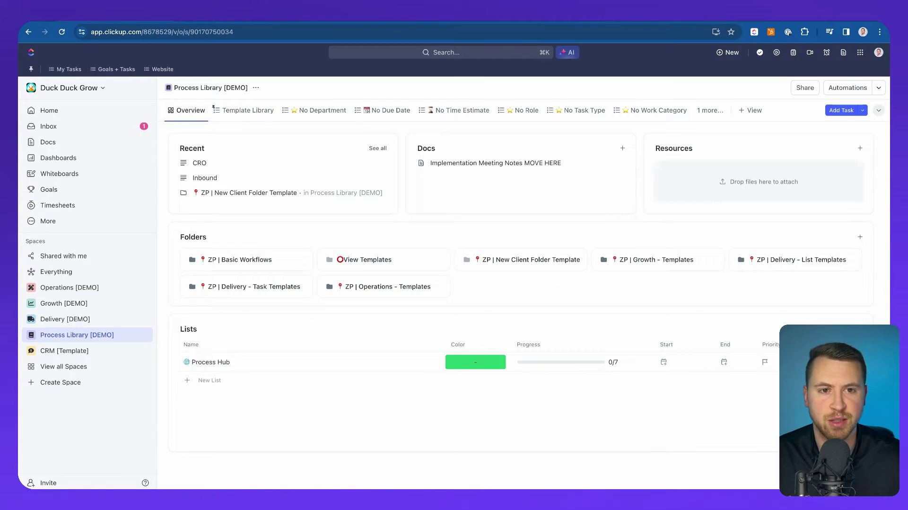
Bring up the slash command list in the workspace search and examine the available custom and built-in commands.
{"action": "left_click", "coordinate": [455, 55]}
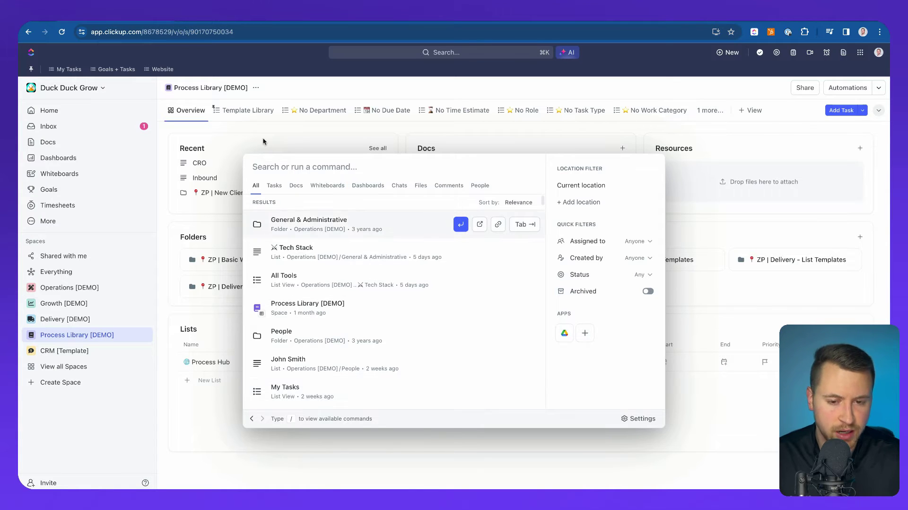
{"action": "type", "text": "/"}
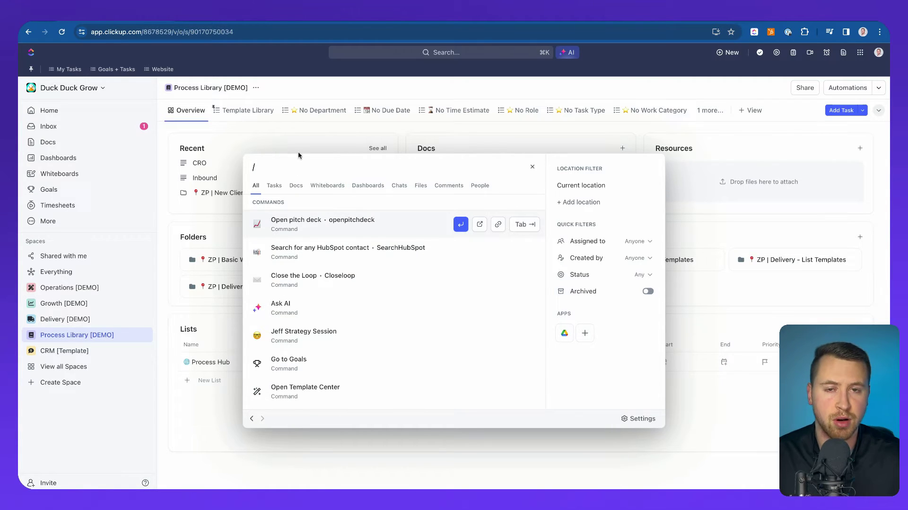
{"action": "scroll", "coordinate": [342, 212], "scroll_direction": "down", "scroll_amount": 2}
{"action": "scroll", "coordinate": [341, 211], "scroll_direction": "up", "scroll_amount": 1}
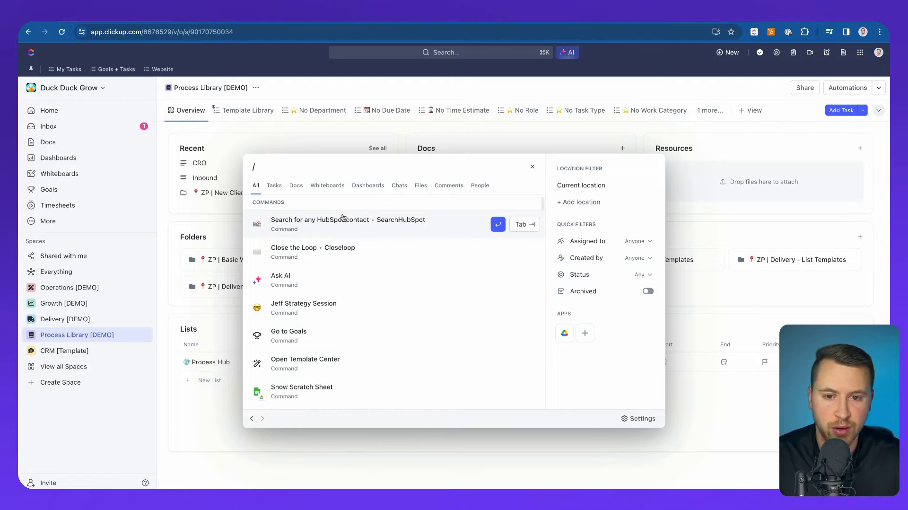
{"action": "scroll", "coordinate": [343, 216], "scroll_direction": "up", "scroll_amount": 1}
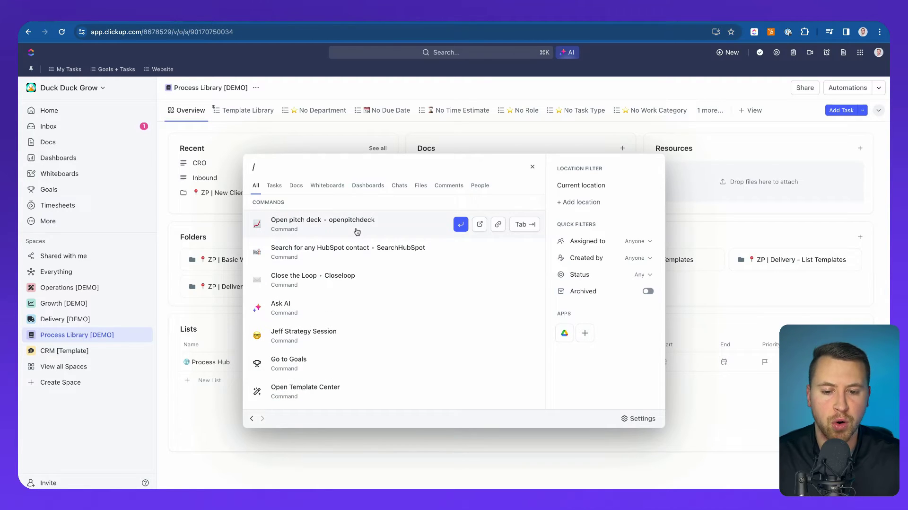
{"action": "scroll", "coordinate": [357, 233], "scroll_direction": "down", "scroll_amount": 3}
{"action": "scroll", "coordinate": [357, 233], "scroll_direction": "down", "scroll_amount": 10}
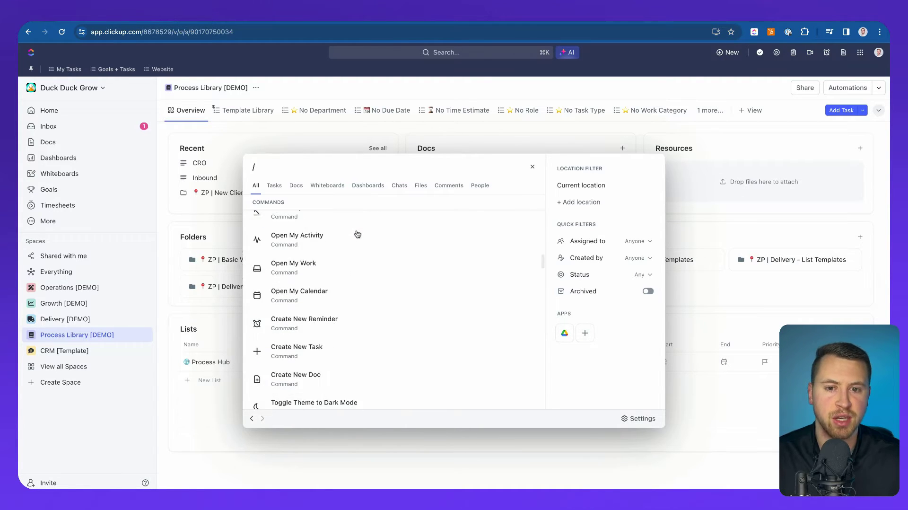
{"action": "scroll", "coordinate": [384, 253], "scroll_direction": "up", "scroll_amount": 12}
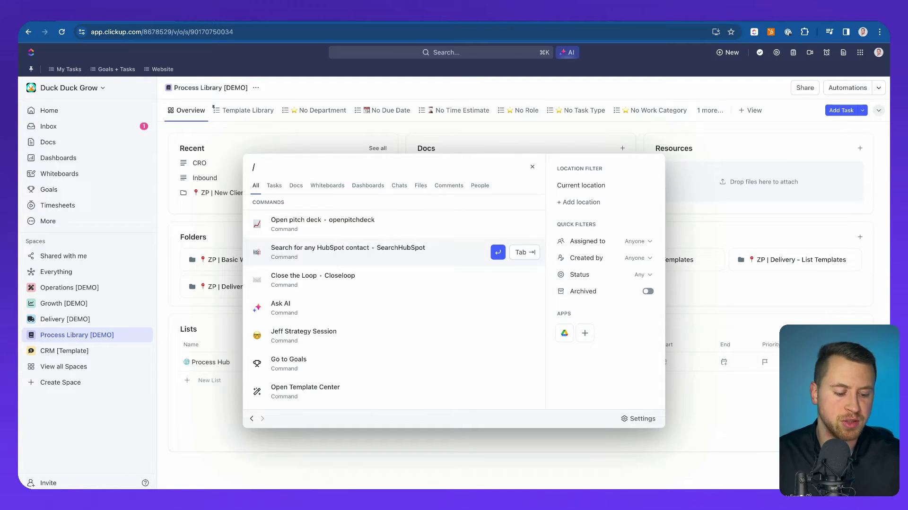
{"action": "key", "text": "BackSpace"}
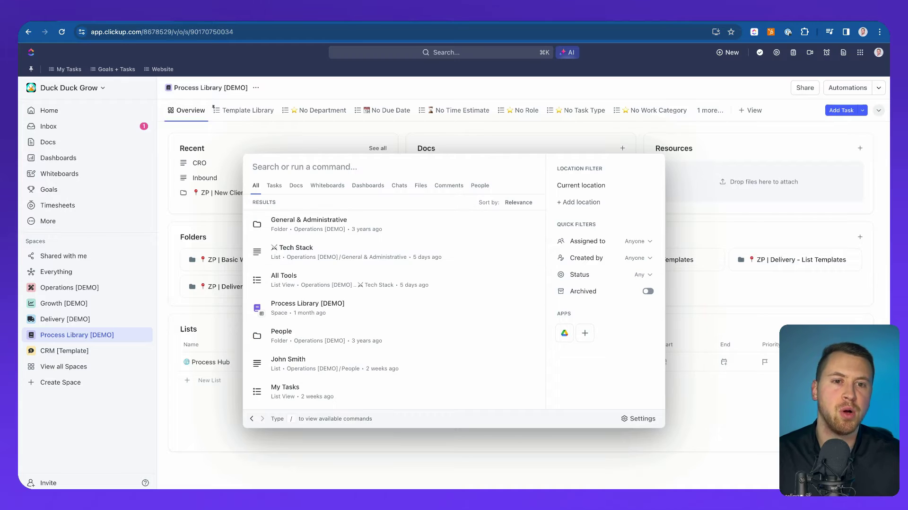
{"action": "left_click", "coordinate": [403, 129]}
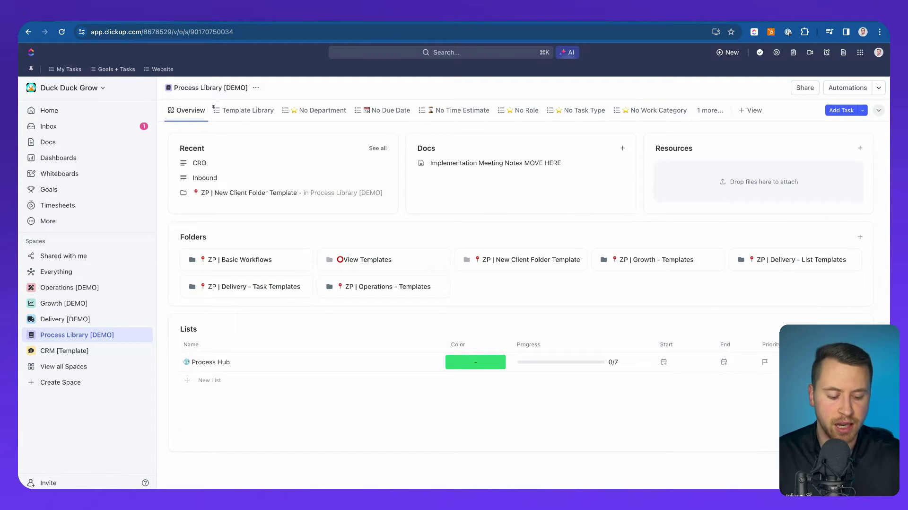
Search the command bar for "pitch" and run the Open pitch deck command.
{"action": "key", "text": "super+k"}
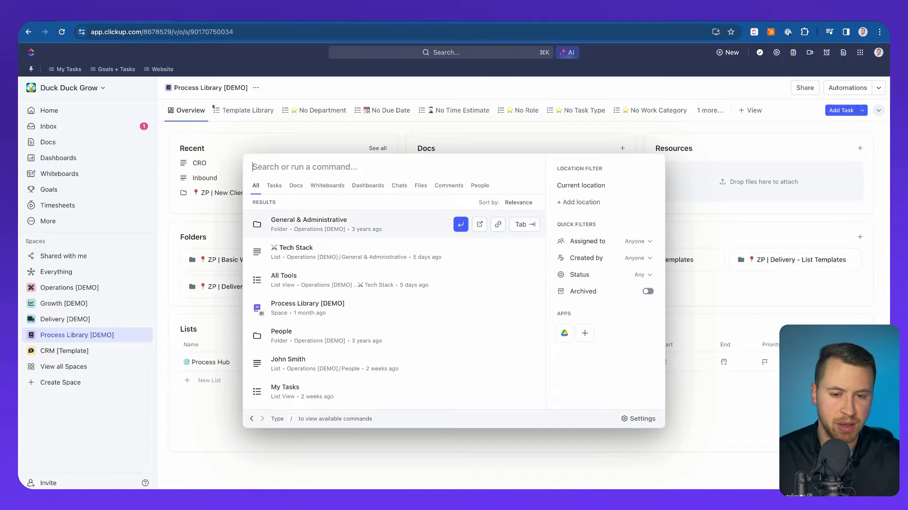
{"action": "type", "text": "pitch"}
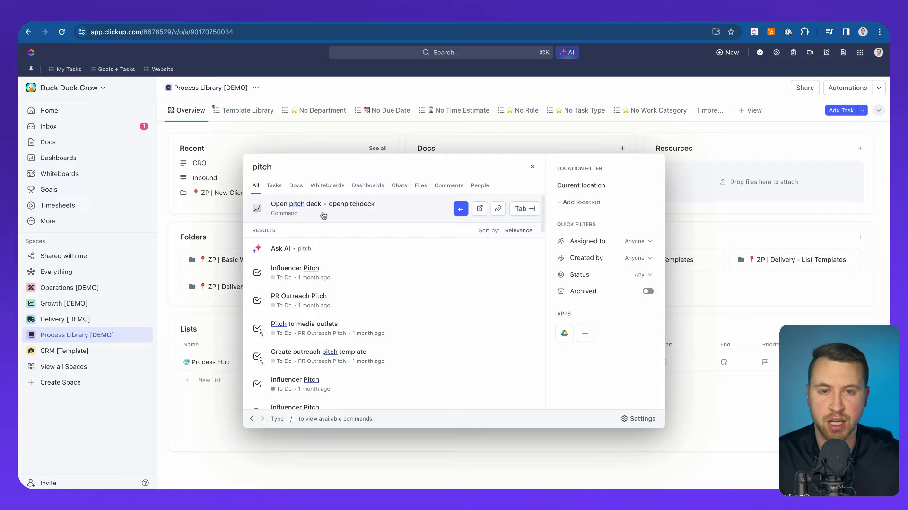
{"action": "key", "text": "Return"}
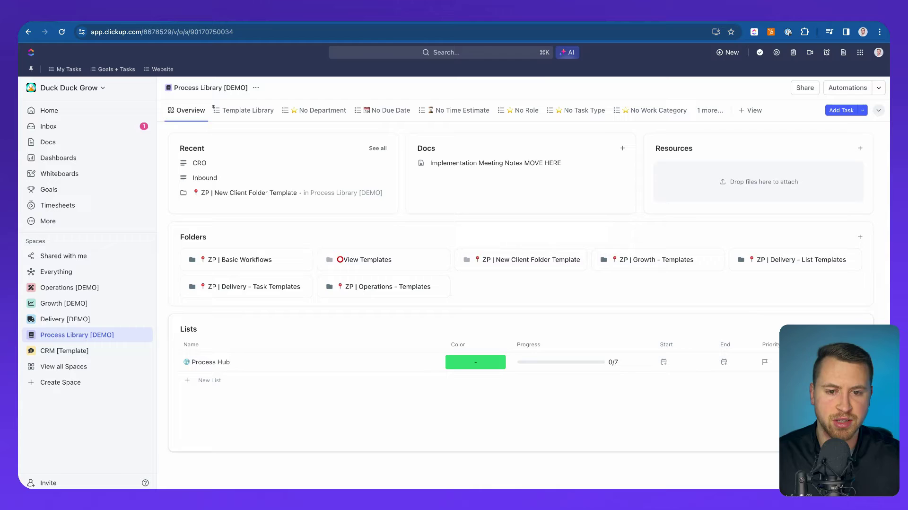
Find the "Search for any HubSpot contact" command with "hu", run it with the contact's full name, and highlight the query in the resulting URL.
{"action": "key", "text": "super+k"}
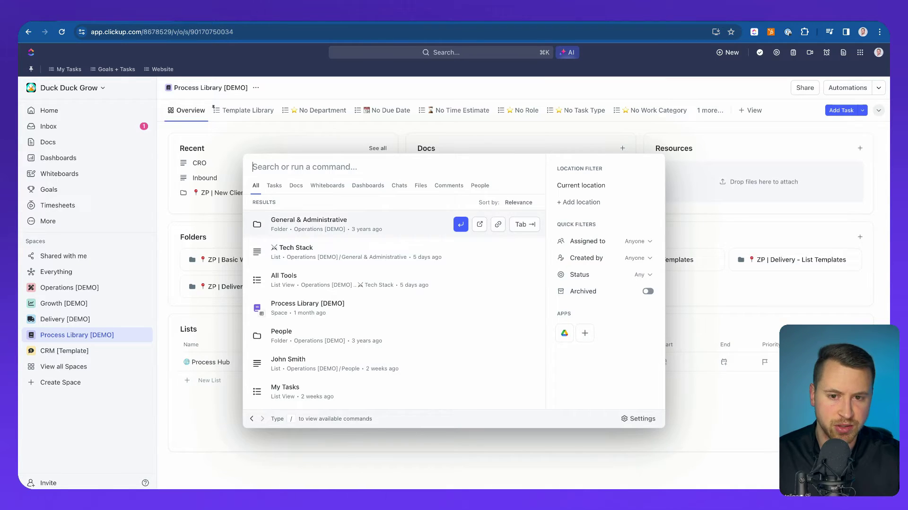
{"action": "type", "text": "husb"}
{"action": "key", "text": "BackSpace"}
{"action": "key", "text": "BackSpace"}
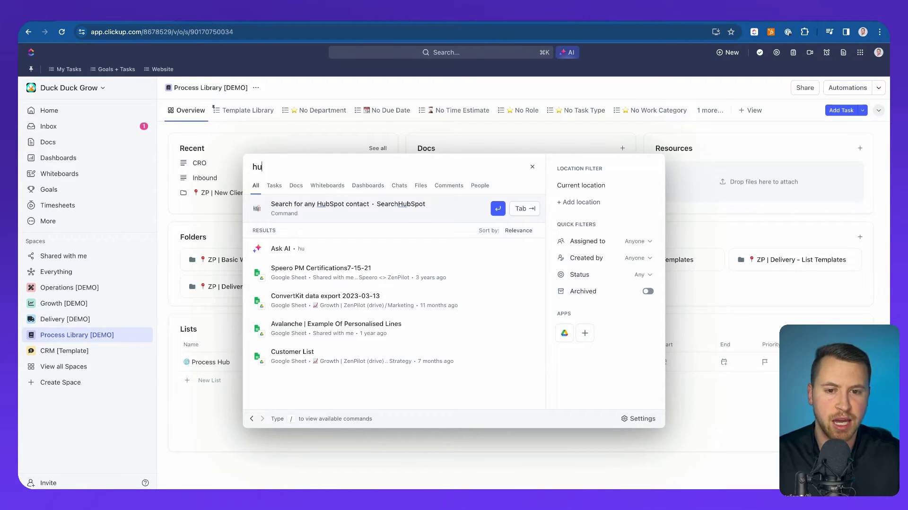
{"action": "key", "text": "Return"}
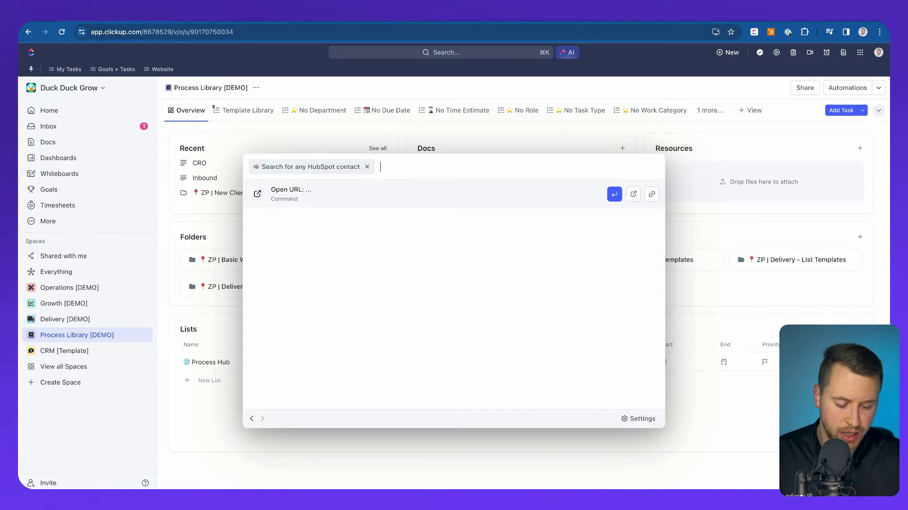
{"action": "type", "text": "Micha"}
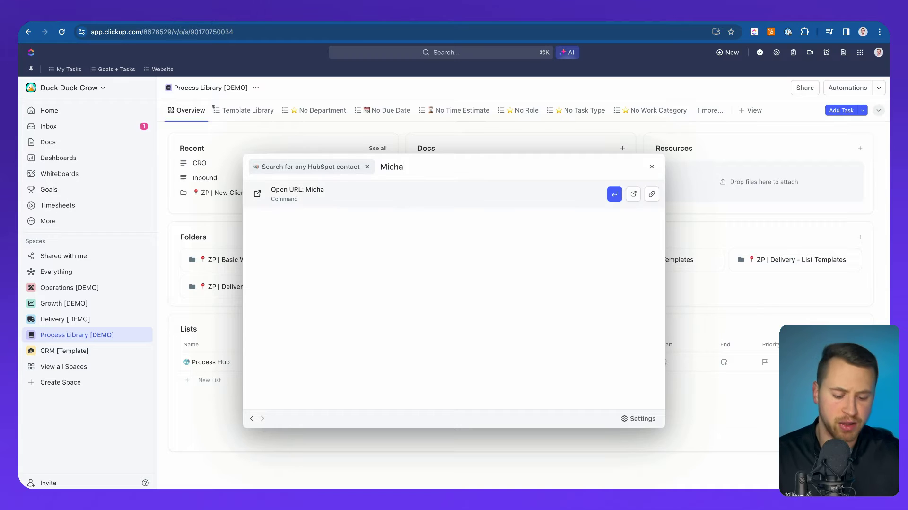
{"action": "type", "text": "el"}
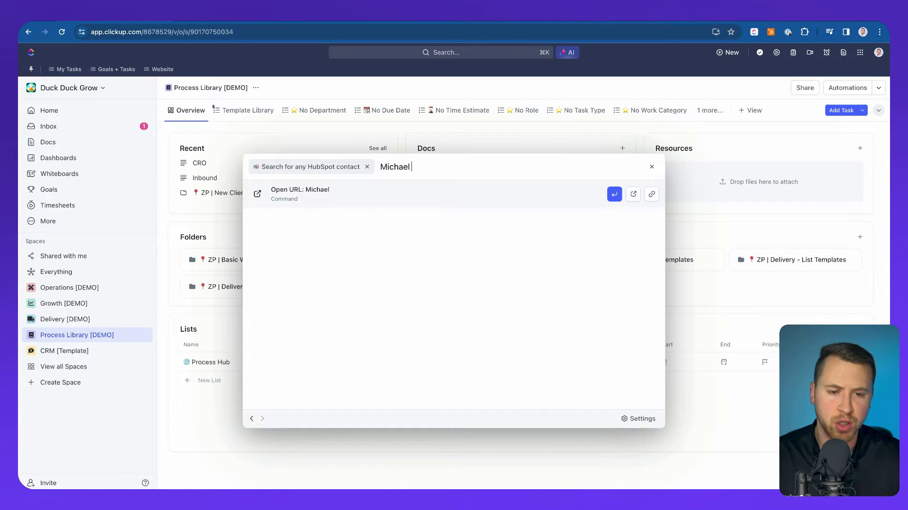
{"action": "type", "text": "Scott"}
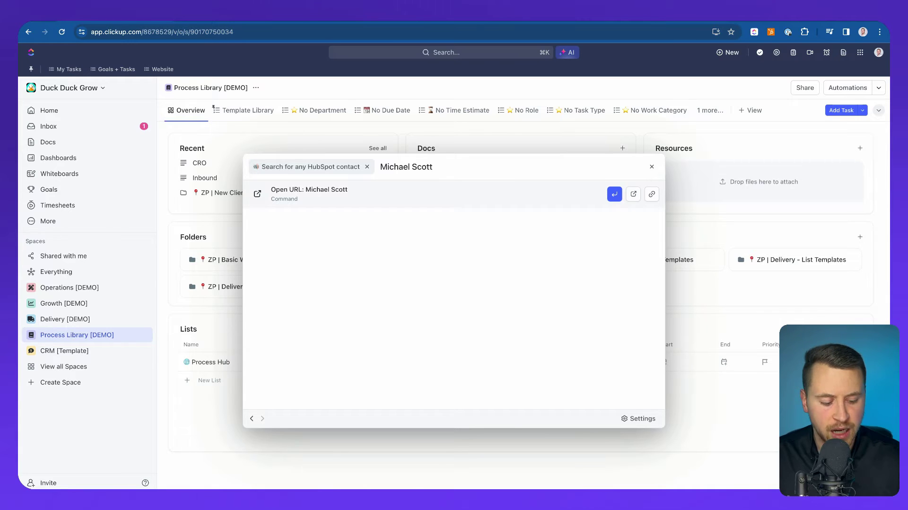
{"action": "key", "text": "Return"}
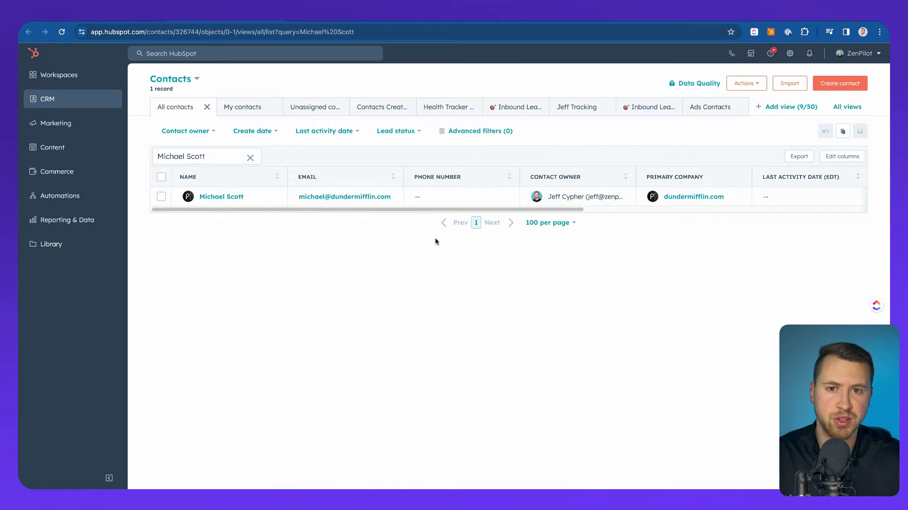
{"action": "left_click_drag", "start_coordinate": [280, 32], "coordinate": [377, 32]}
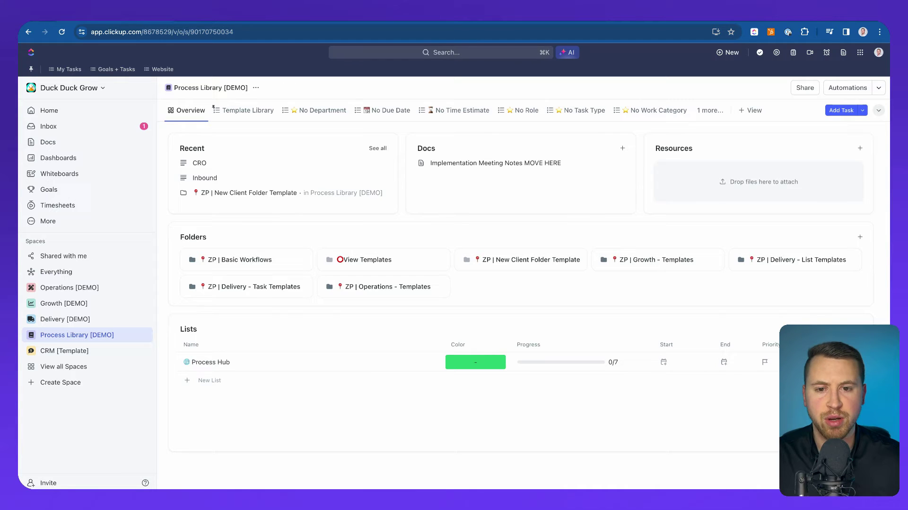
Open the custom commands section of the search settings.
{"action": "key", "text": "super+k"}
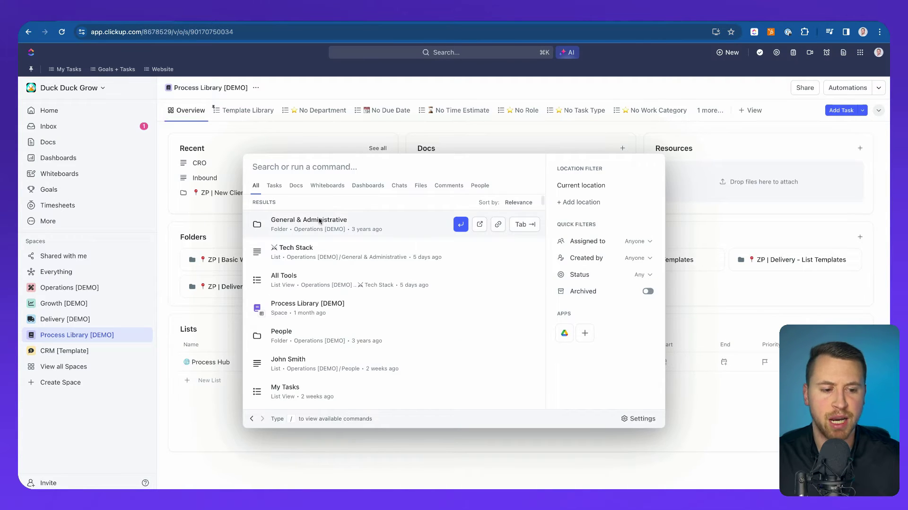
{"action": "left_click", "coordinate": [641, 419]}
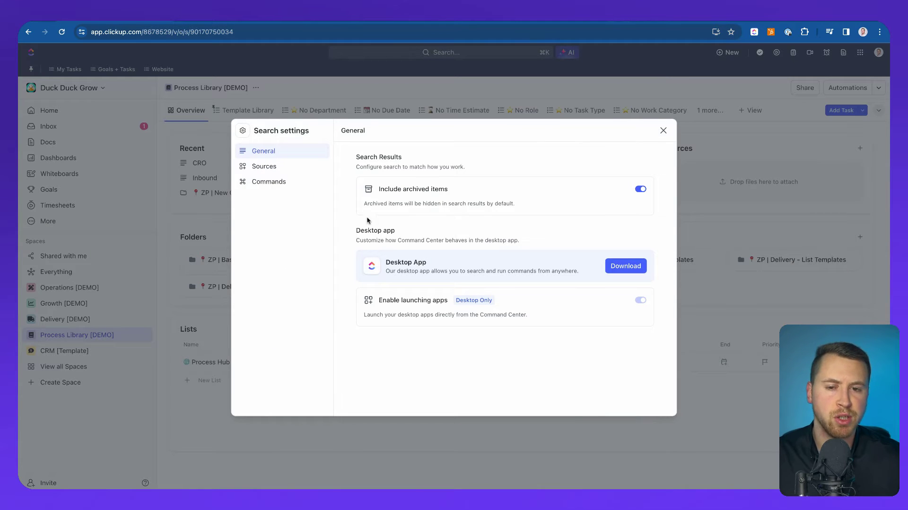
{"action": "left_click", "coordinate": [278, 184]}
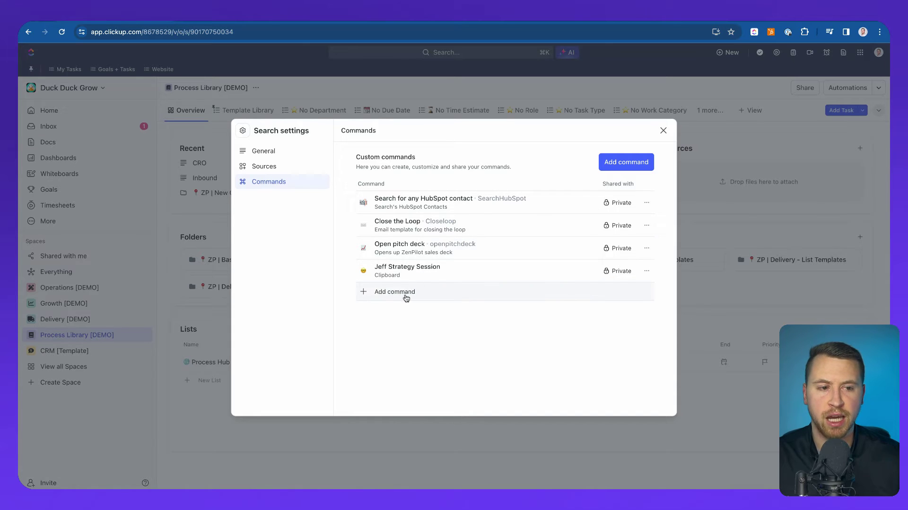
Start a new custom command of type Clipboard with the action Copy Text to Clipboard.
{"action": "left_click", "coordinate": [626, 163]}
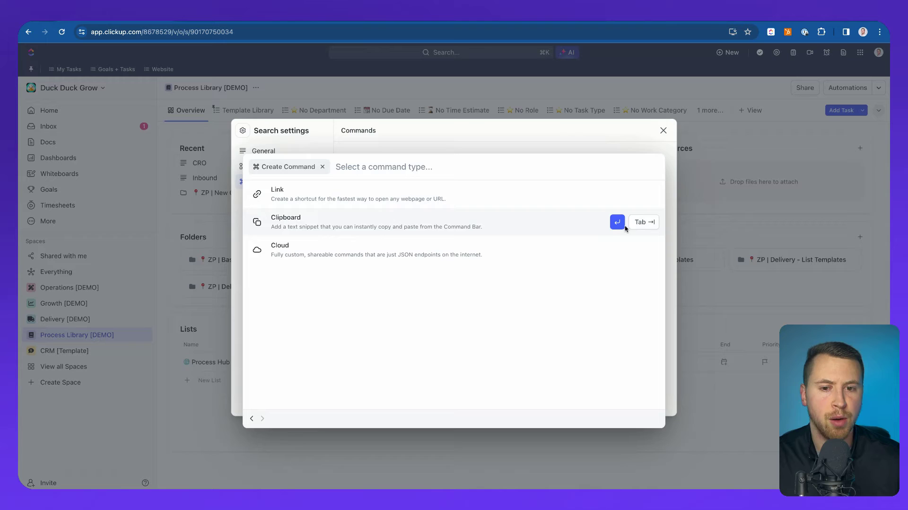
{"action": "left_click", "coordinate": [616, 223]}
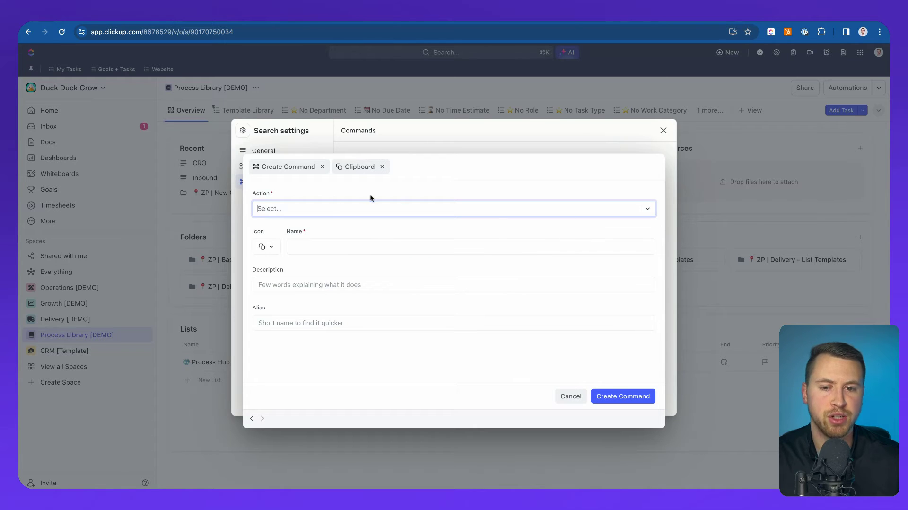
{"action": "left_click", "coordinate": [321, 207]}
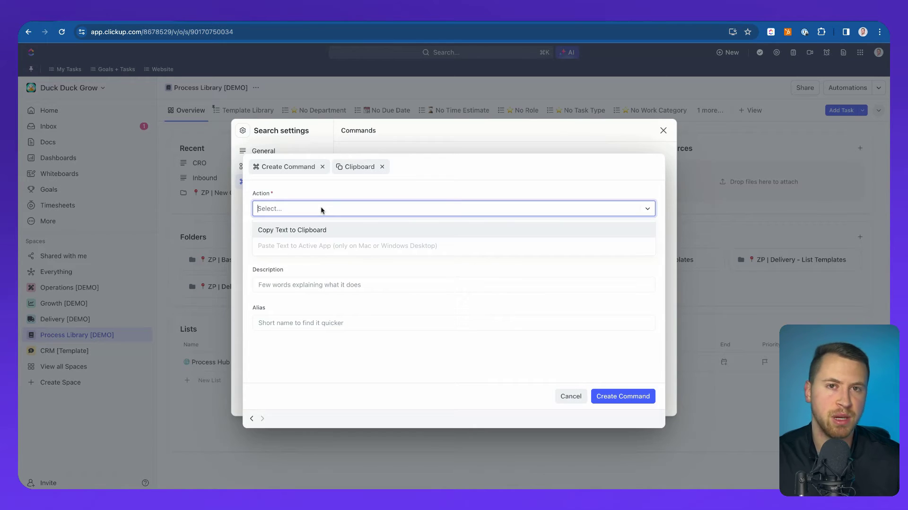
{"action": "left_click", "coordinate": [305, 230]}
{"action": "left_click", "coordinate": [324, 248]}
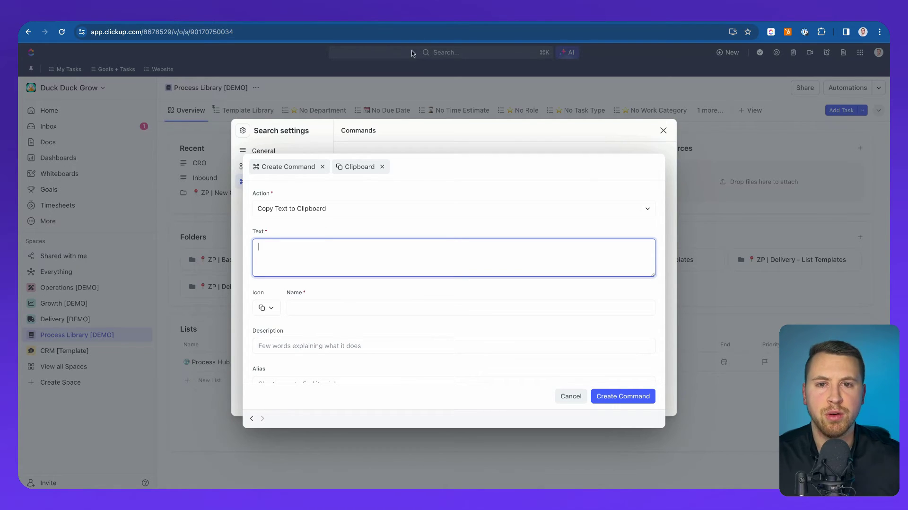
Copy the HubSpot meeting page's link without its uuid query and paste it as the clipboard command's text.
{"action": "key", "text": "ctrl+Tab"}
{"action": "left_click", "coordinate": [364, 33]}
{"action": "left_click", "coordinate": [364, 33]}
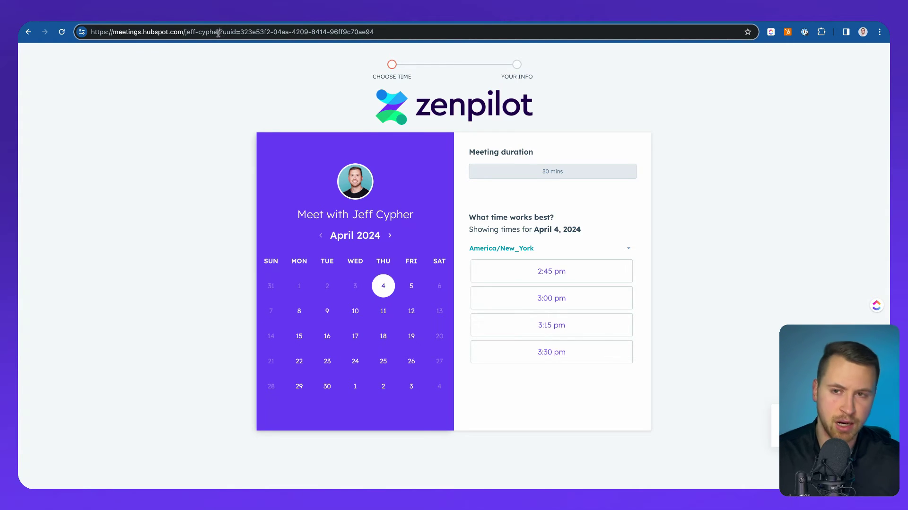
{"action": "left_click_drag", "start_coordinate": [221, 32], "coordinate": [102, 29]}
{"action": "key", "text": "ctrl+c"}
{"action": "key", "text": "ctrl+shift+Tab"}
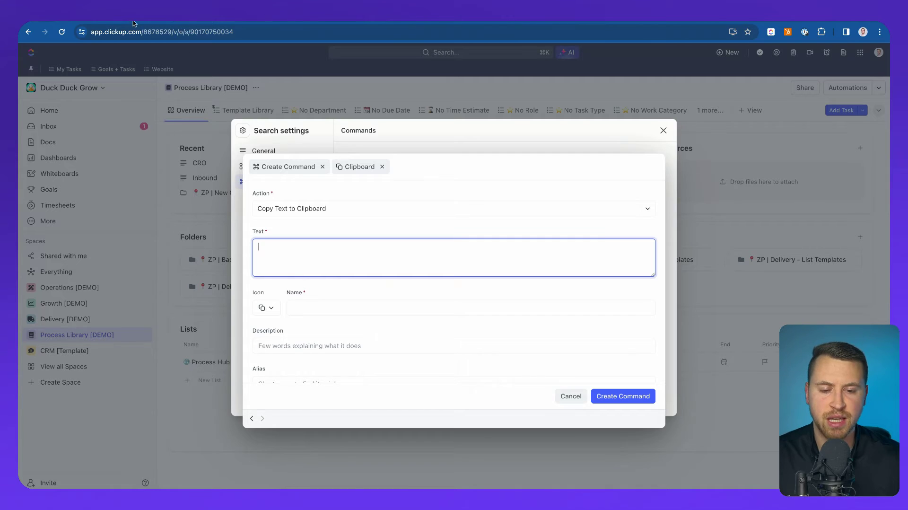
{"action": "key", "text": "ctrl+v"}
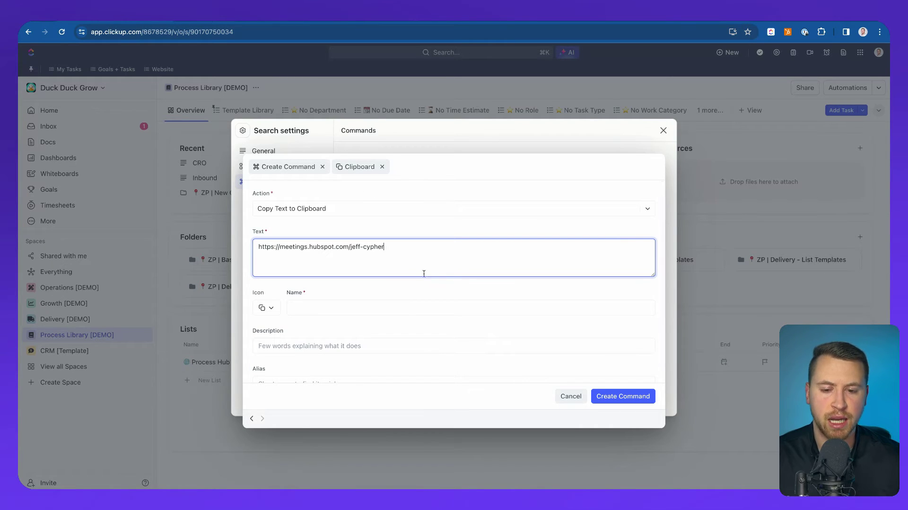
Add "You can book a meeting with", the host's first name and "here:" before the link in the command's text.
{"action": "left_click", "coordinate": [272, 308]}
{"action": "left_click", "coordinate": [279, 257]}
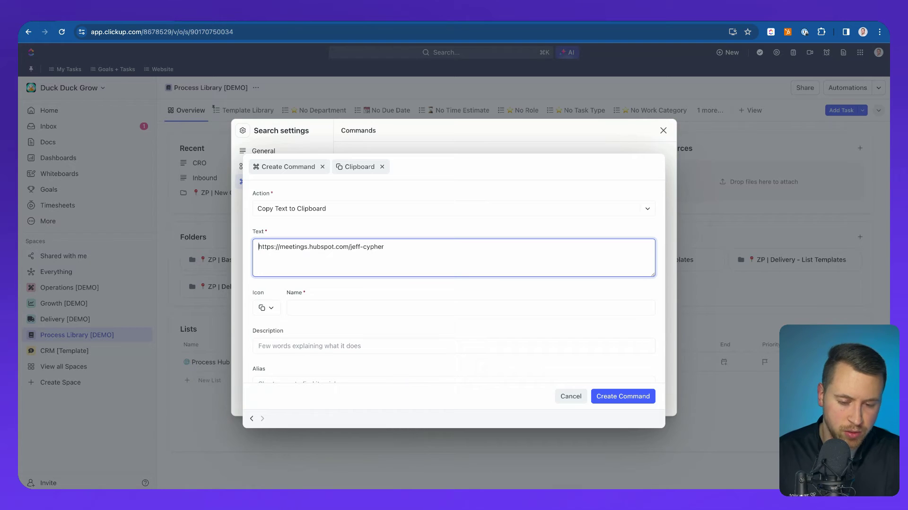
{"action": "type", "text": "You "}
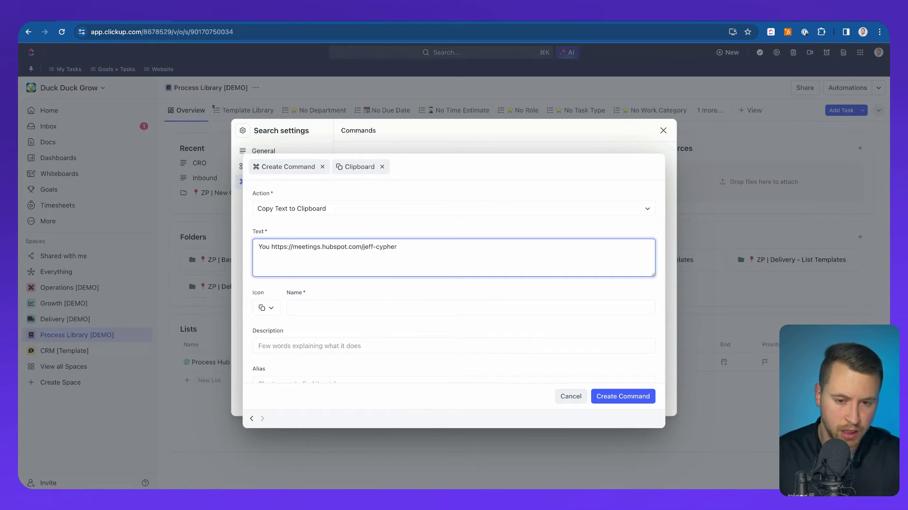
{"action": "type", "text": "can book a meet"}
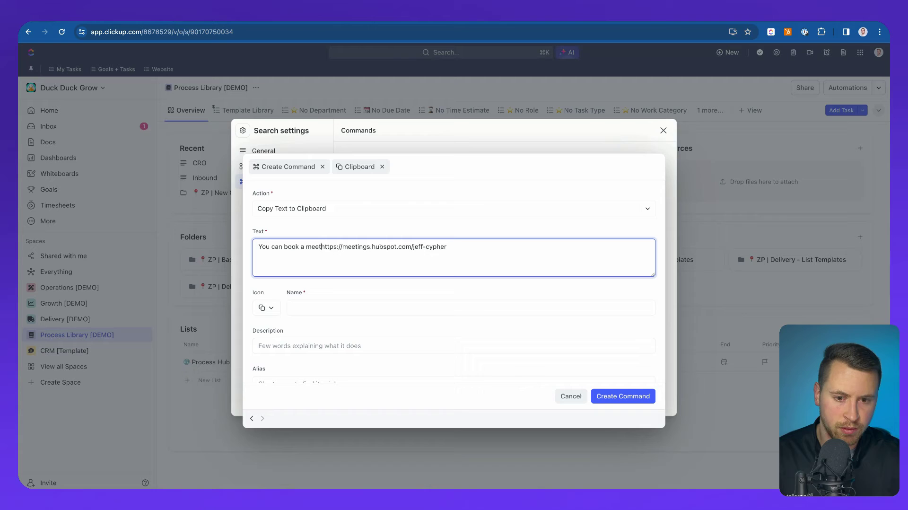
{"action": "type", "text": "ing with Ke"}
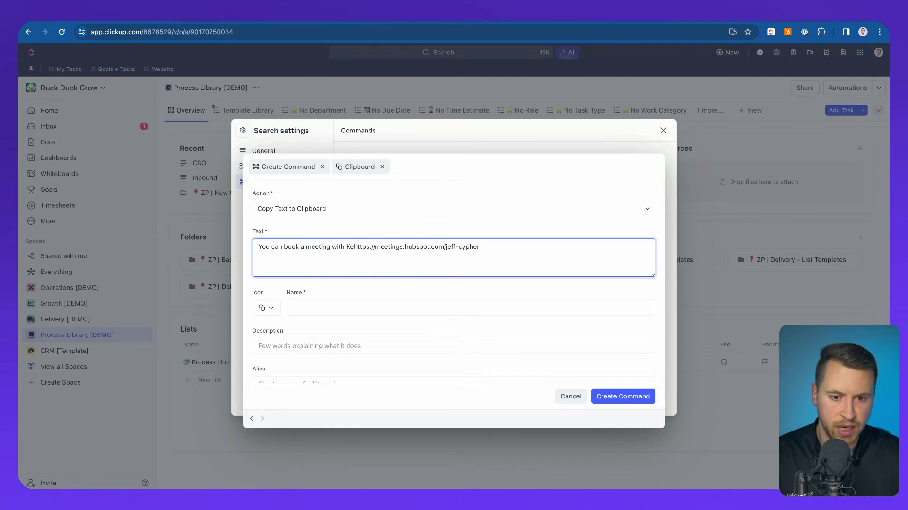
{"action": "type", "text": "ff here:"}
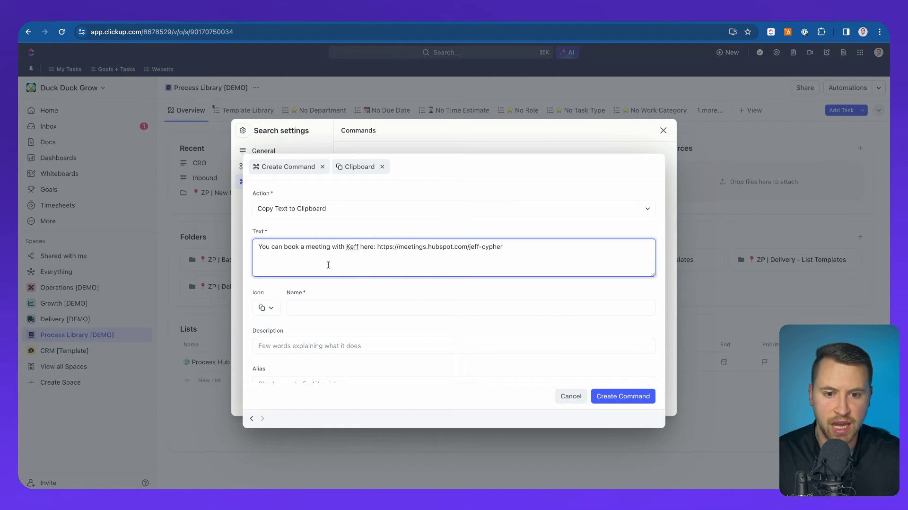
{"action": "left_click", "coordinate": [349, 246]}
{"action": "key", "text": "BackSpace"}
{"action": "type", "text": "J"}
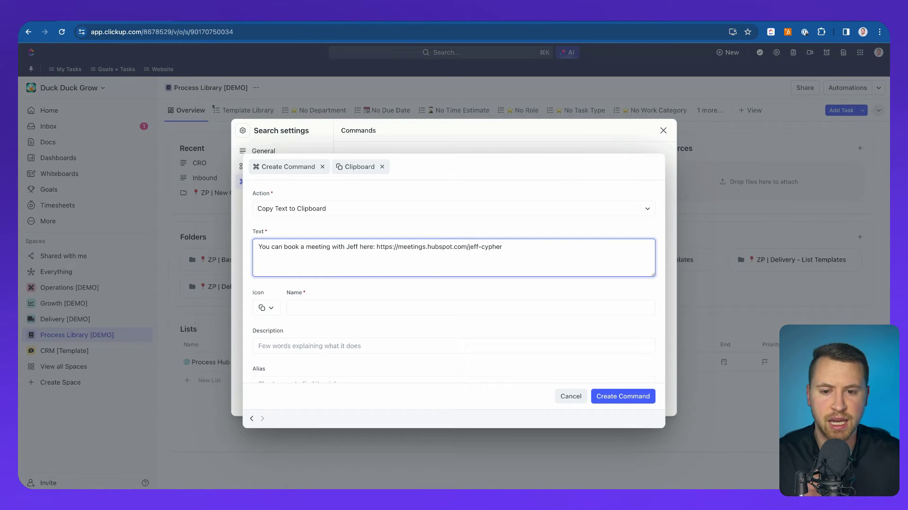
{"action": "left_click_drag", "start_coordinate": [257, 246], "coordinate": [502, 246]}
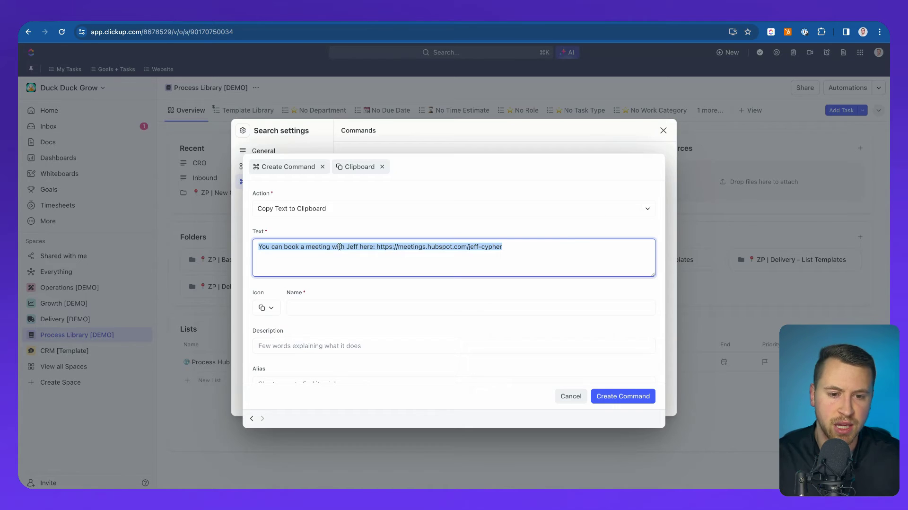
{"action": "key", "text": "Left"}
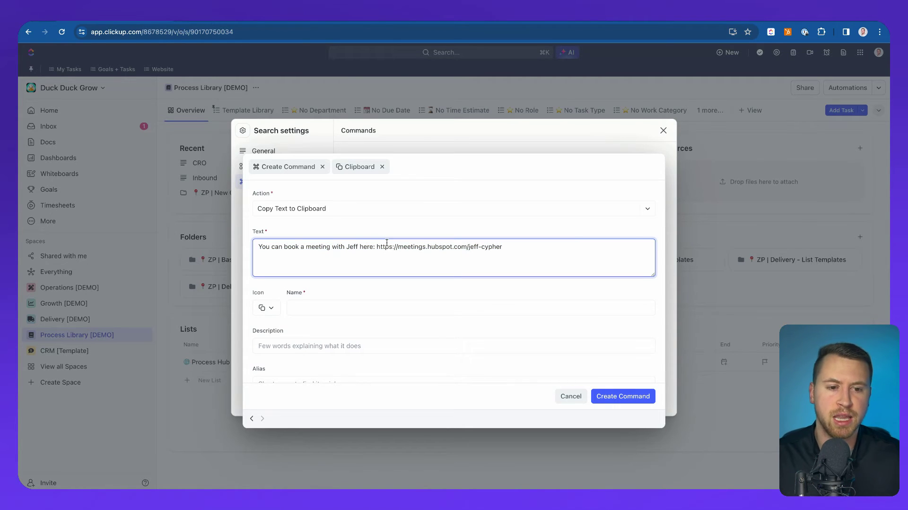
{"action": "left_click_drag", "start_coordinate": [370, 246], "coordinate": [506, 248]}
{"action": "left_click", "coordinate": [522, 251]}
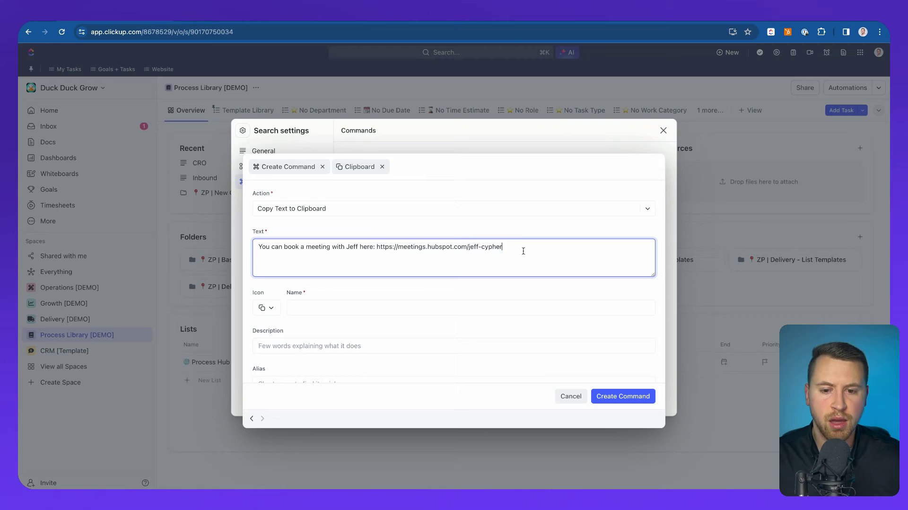
Give the clipboard command a calendar emoji icon and name it with the host's first name followed by "Meeting Link".
{"action": "left_click", "coordinate": [268, 310]}
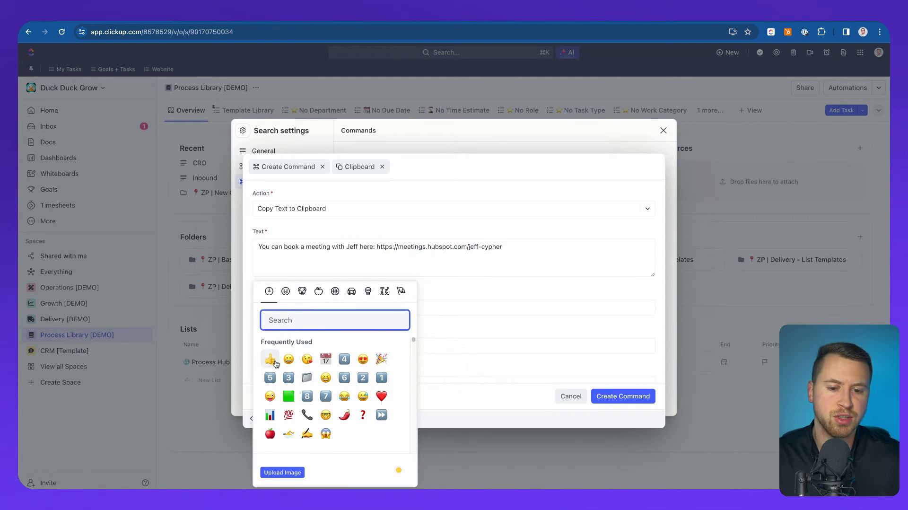
{"action": "left_click", "coordinate": [327, 362]}
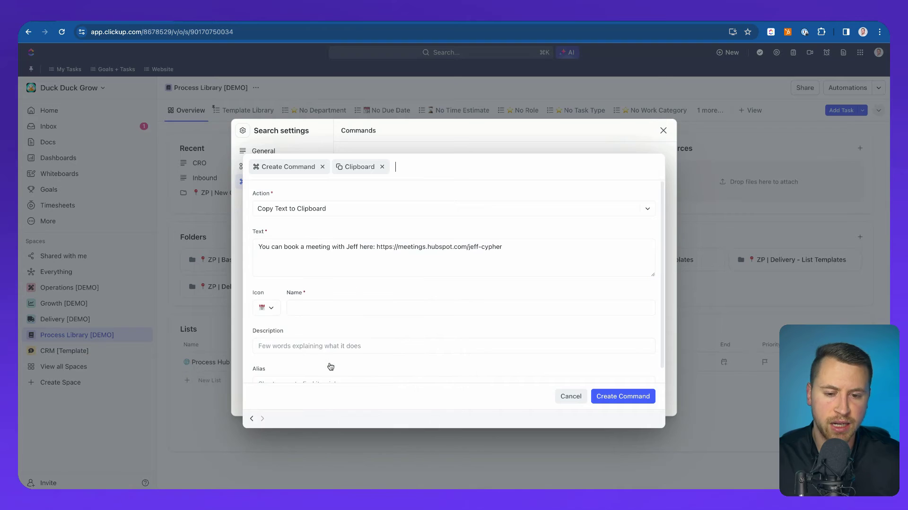
{"action": "left_click", "coordinate": [317, 306]}
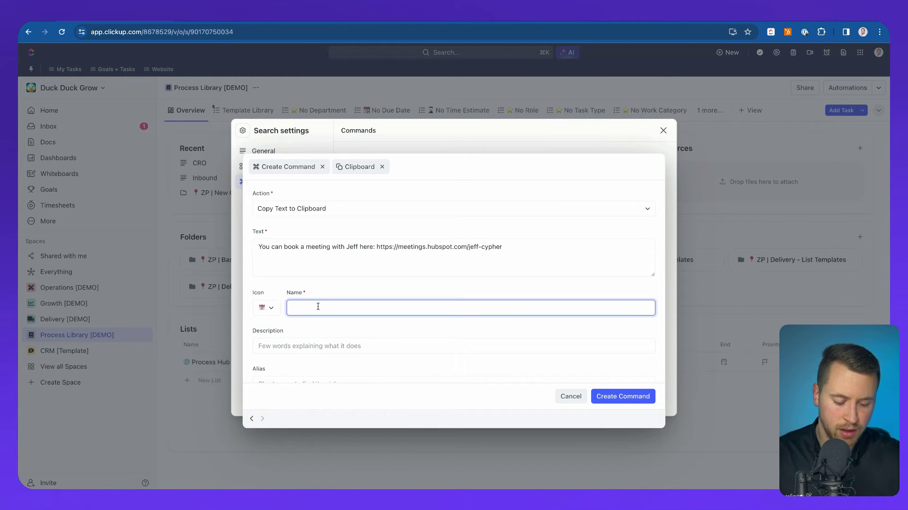
{"action": "type", "text": "Jeff Meeting Link"}
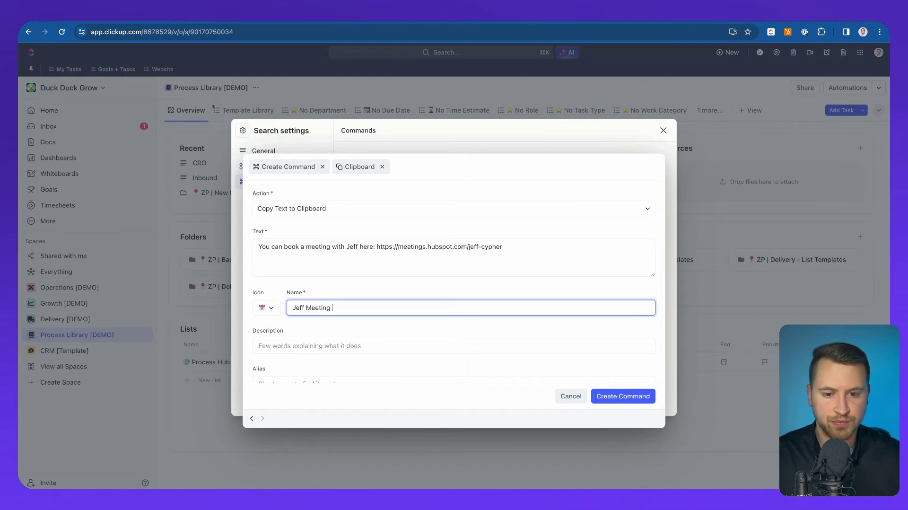
{"action": "left_click", "coordinate": [415, 282]}
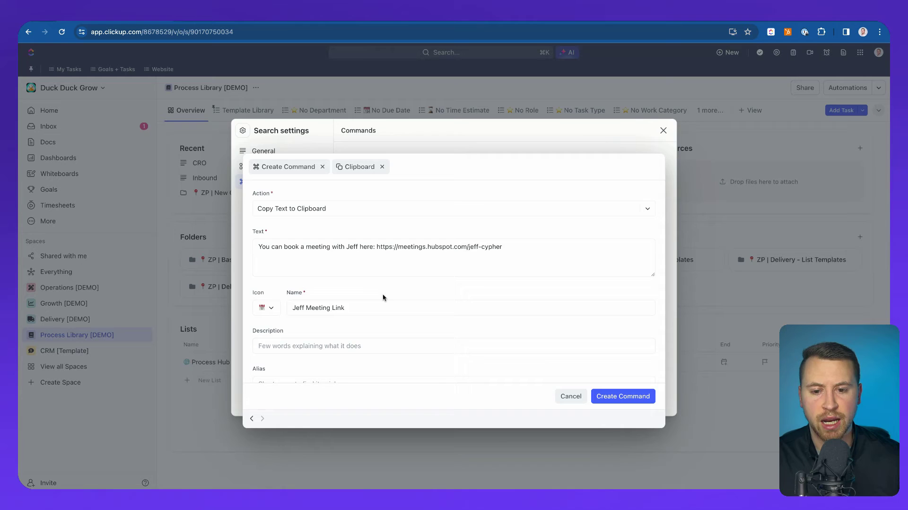
{"action": "scroll", "coordinate": [301, 343], "scroll_direction": "down", "scroll_amount": 1}
{"action": "left_click", "coordinate": [301, 336]}
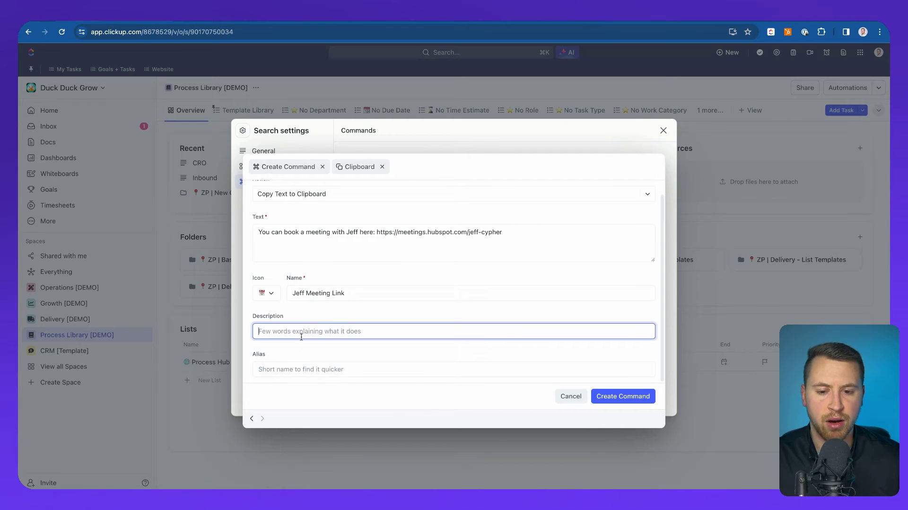
{"action": "left_click", "coordinate": [279, 375]}
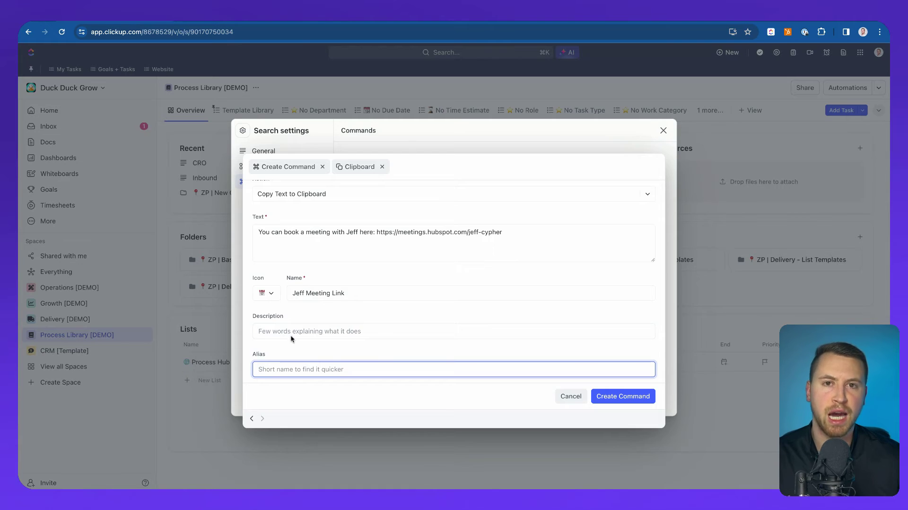
{"action": "left_click", "coordinate": [308, 292]}
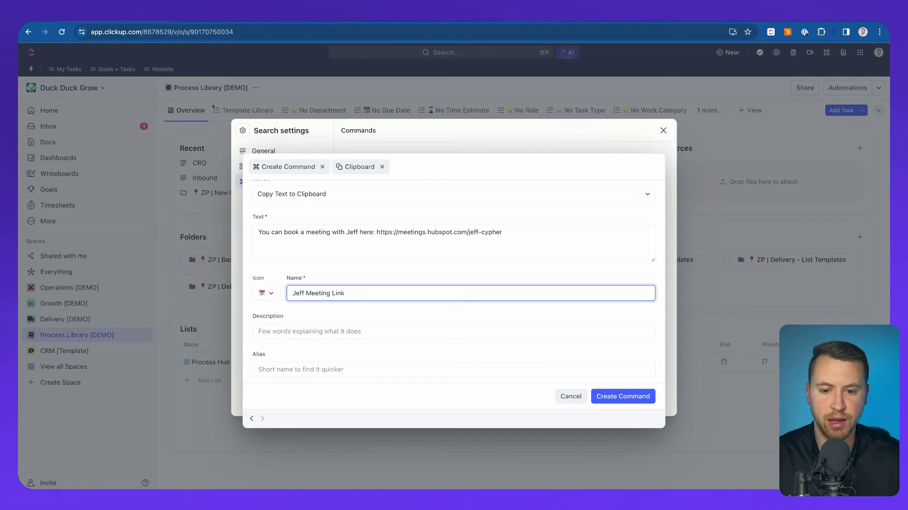
{"action": "left_click", "coordinate": [310, 373]}
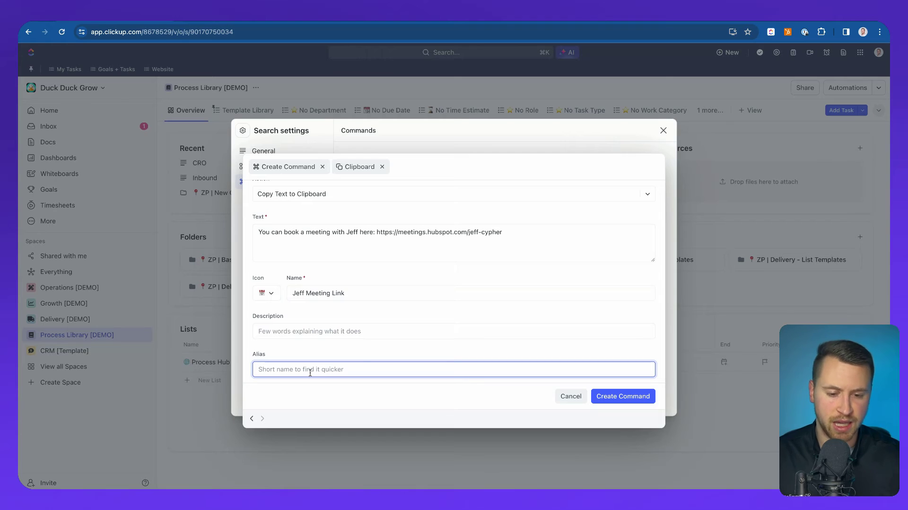
{"action": "type", "text": "jm"}
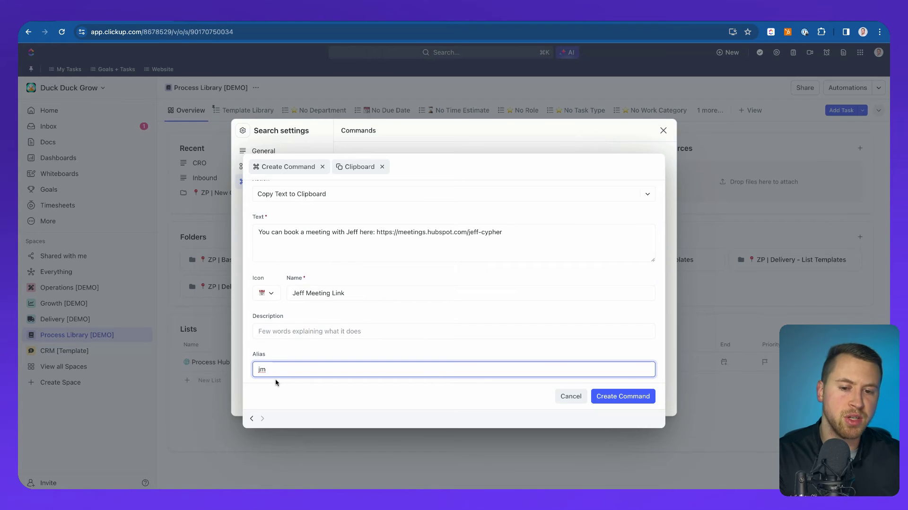
{"action": "key", "text": "BackSpace"}
{"action": "key", "text": "BackSpace"}
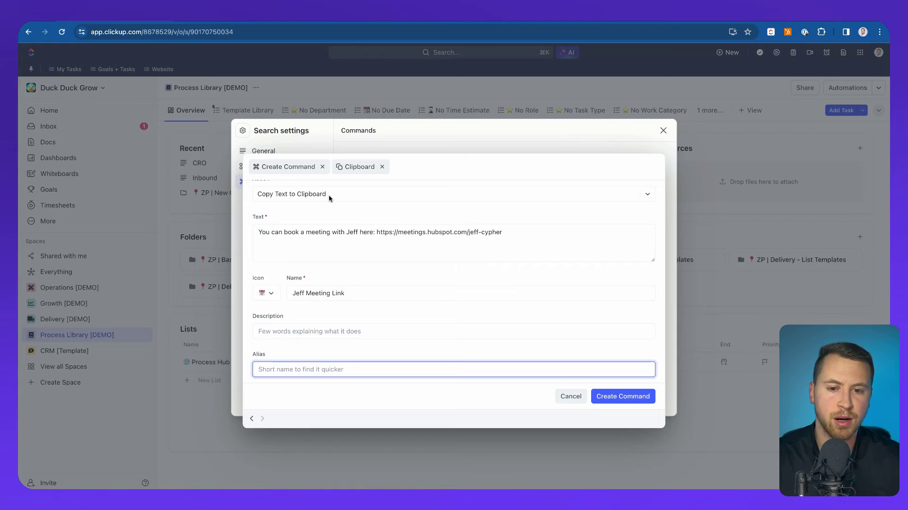
Create the clipboard command with the description and alias left empty.
{"action": "scroll", "coordinate": [331, 202], "scroll_direction": "up", "scroll_amount": 1}
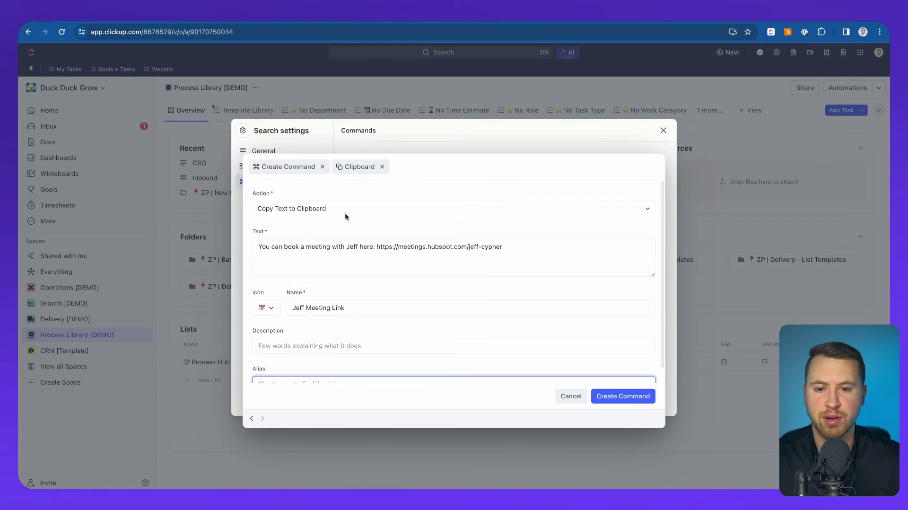
{"action": "left_click", "coordinate": [279, 247]}
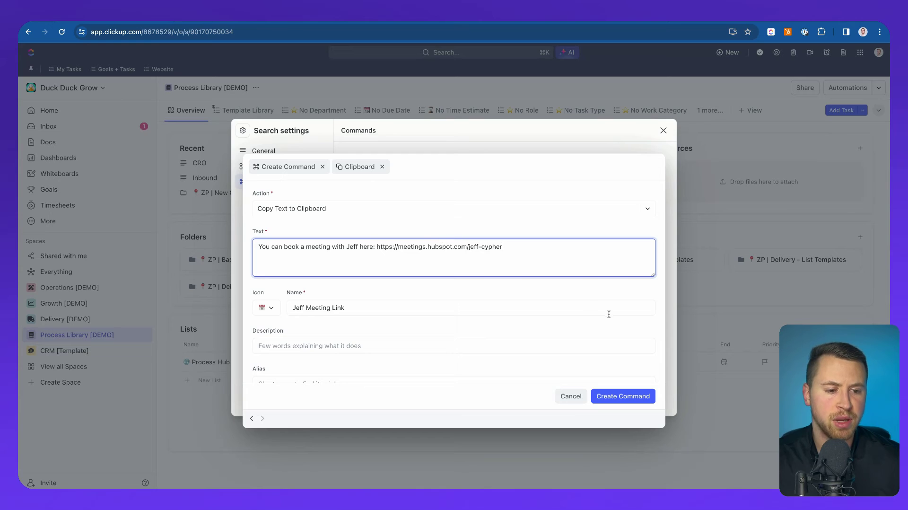
{"action": "left_click", "coordinate": [629, 394]}
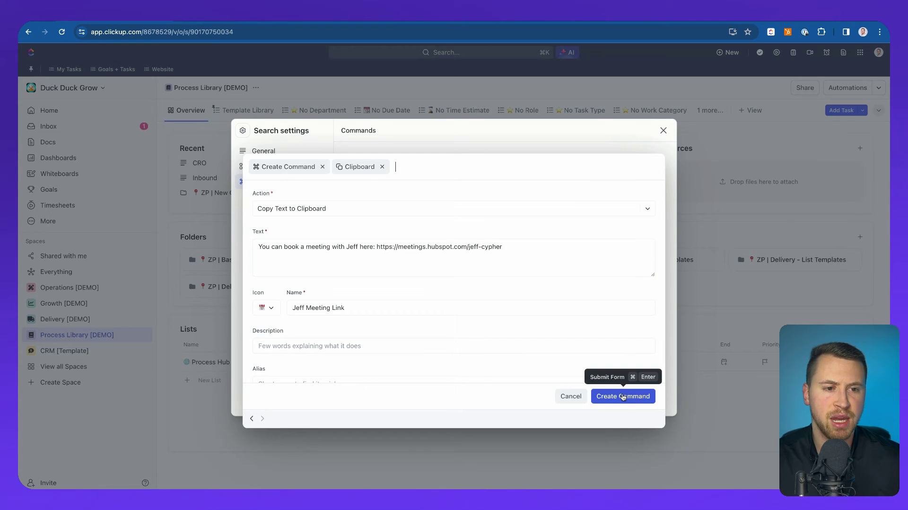
{"action": "left_click", "coordinate": [323, 131]}
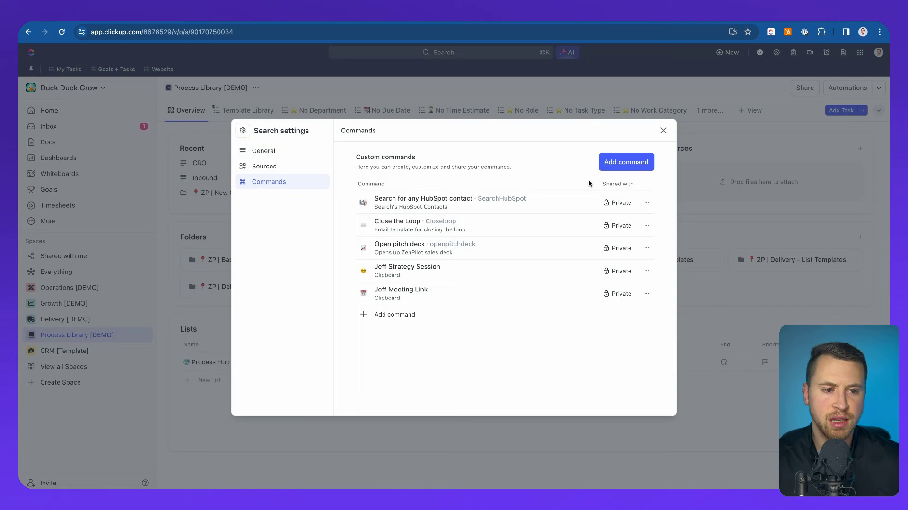
Share all five custom commands with the Workspace and close the search settings.
{"action": "left_click", "coordinate": [620, 203]}
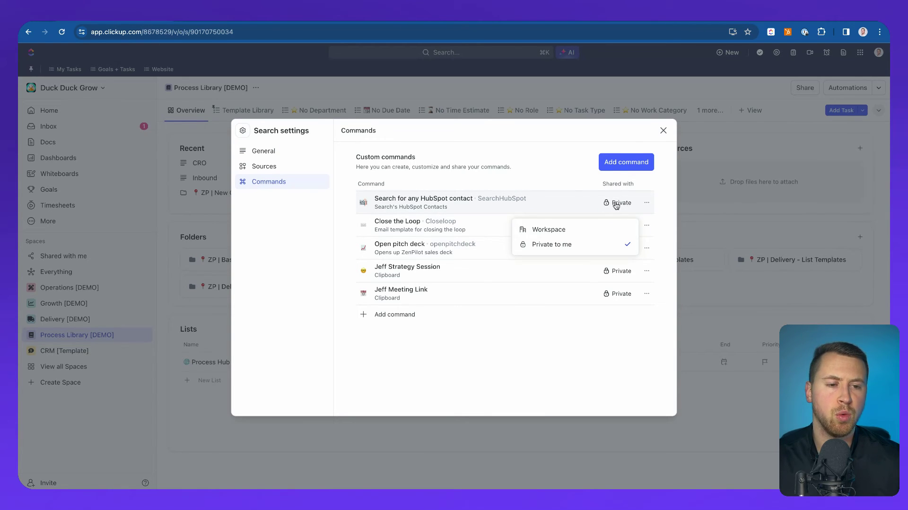
{"action": "left_click", "coordinate": [565, 230]}
{"action": "left_click", "coordinate": [610, 226]}
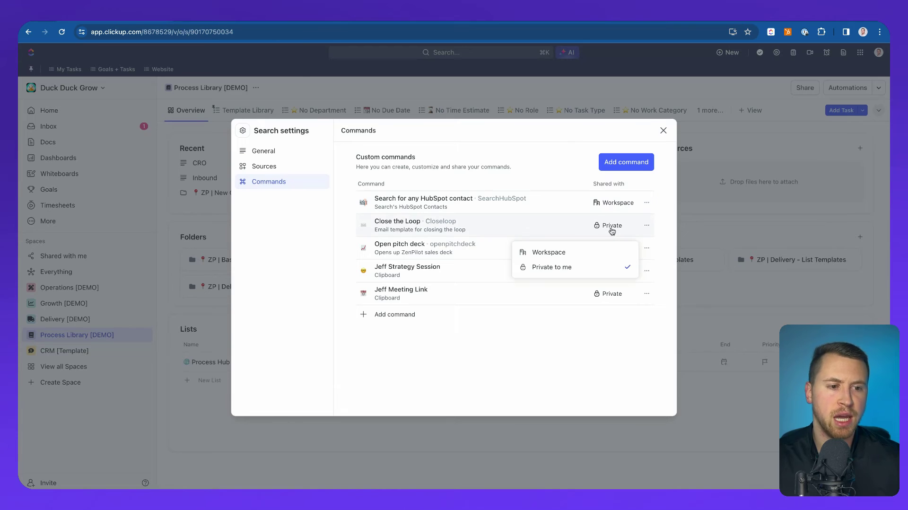
{"action": "left_click", "coordinate": [606, 242]}
{"action": "left_click", "coordinate": [610, 249]}
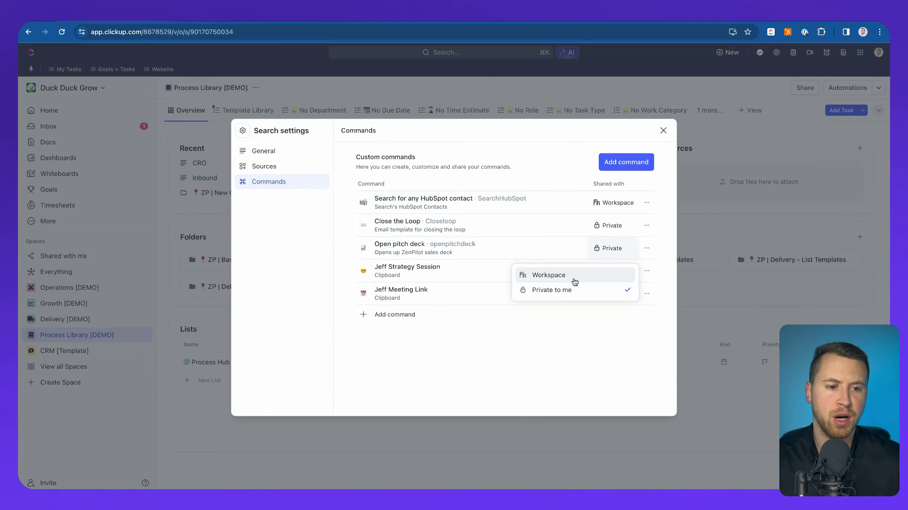
{"action": "left_click", "coordinate": [601, 287]}
{"action": "left_click", "coordinate": [604, 271]}
{"action": "left_click", "coordinate": [525, 298]}
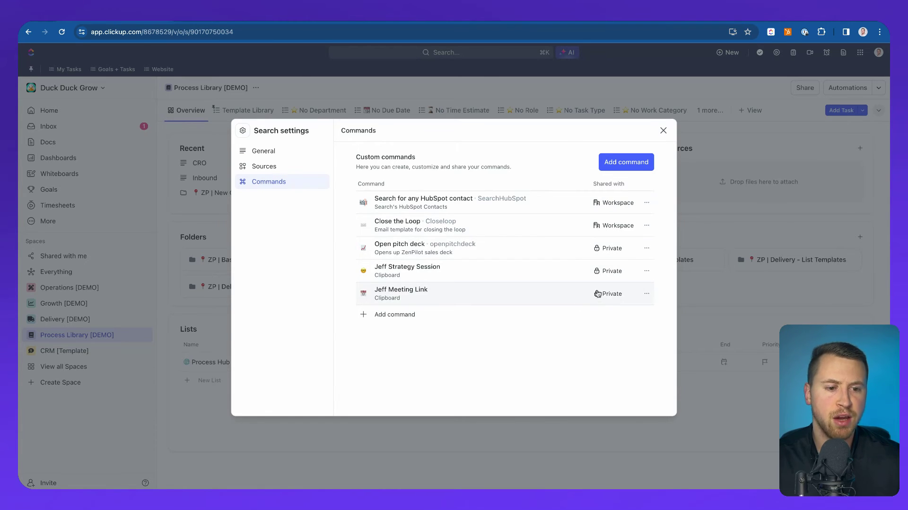
{"action": "left_click", "coordinate": [607, 294]}
{"action": "left_click", "coordinate": [567, 321]}
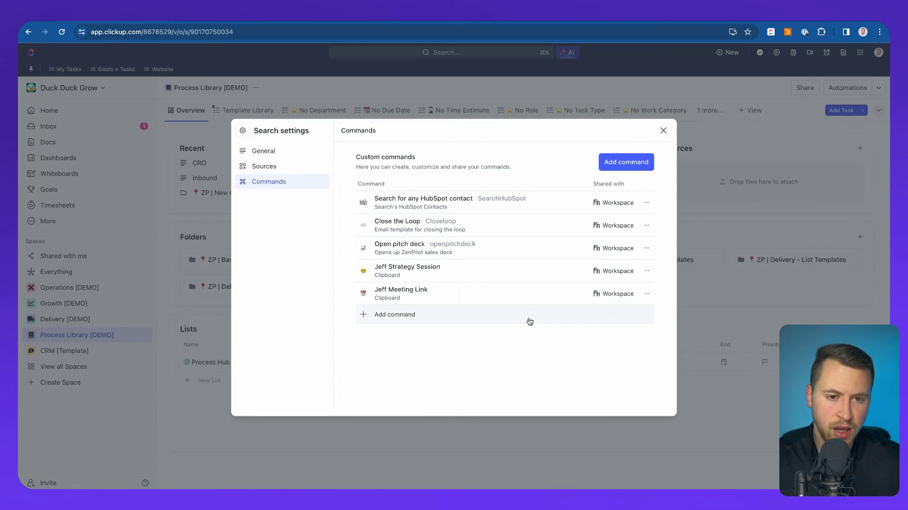
{"action": "left_click", "coordinate": [433, 97]}
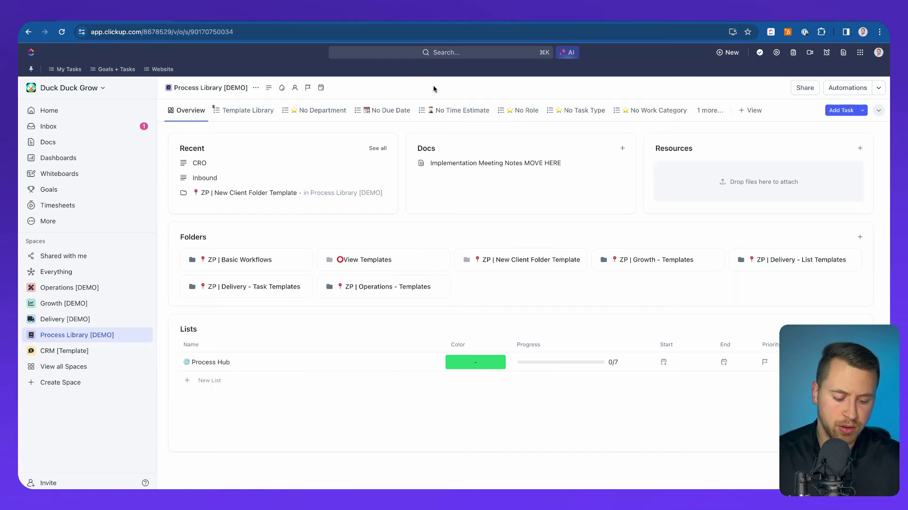
Find the new Meeting Link command by the host's first name plus "me", run it, and paste the copied message into the browser's address bar.
{"action": "left_click", "coordinate": [446, 58]}
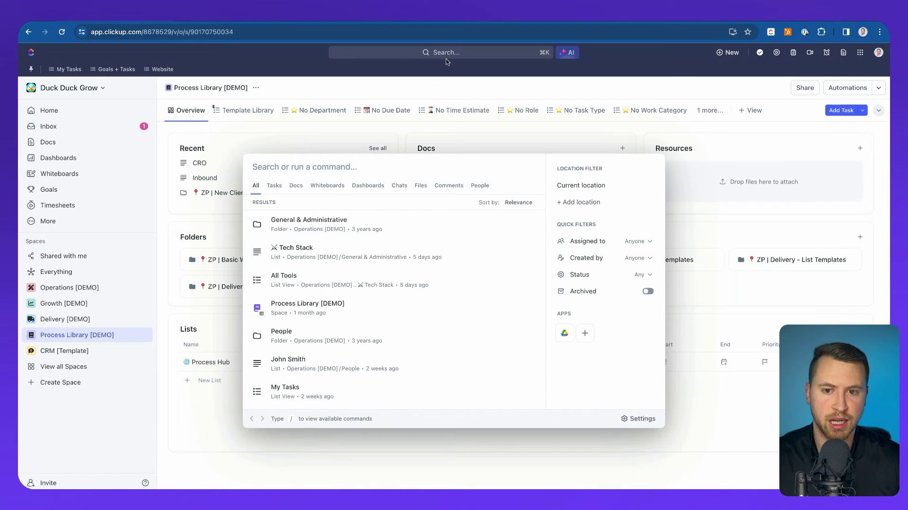
{"action": "type", "text": "jrg"}
{"action": "key", "text": "BackSpace"}
{"action": "key", "text": "BackSpace"}
{"action": "type", "text": "ef"}
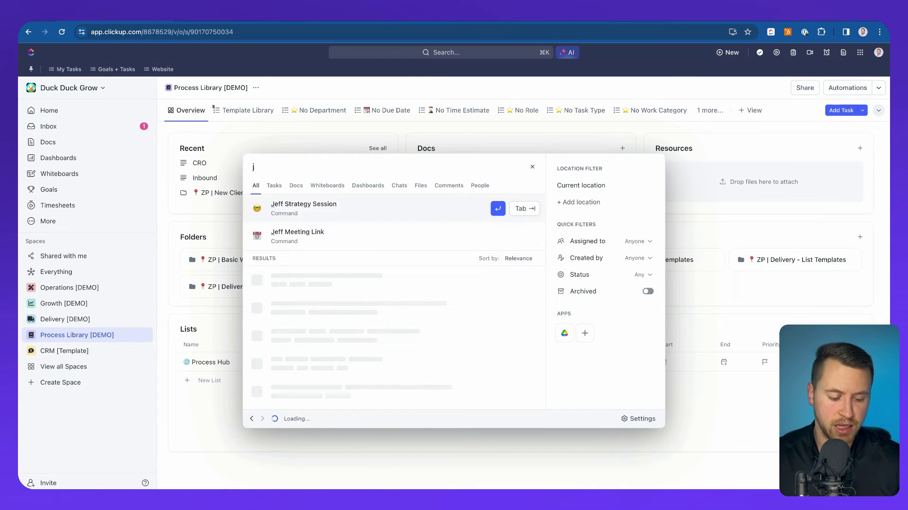
{"action": "type", "text": "f me"}
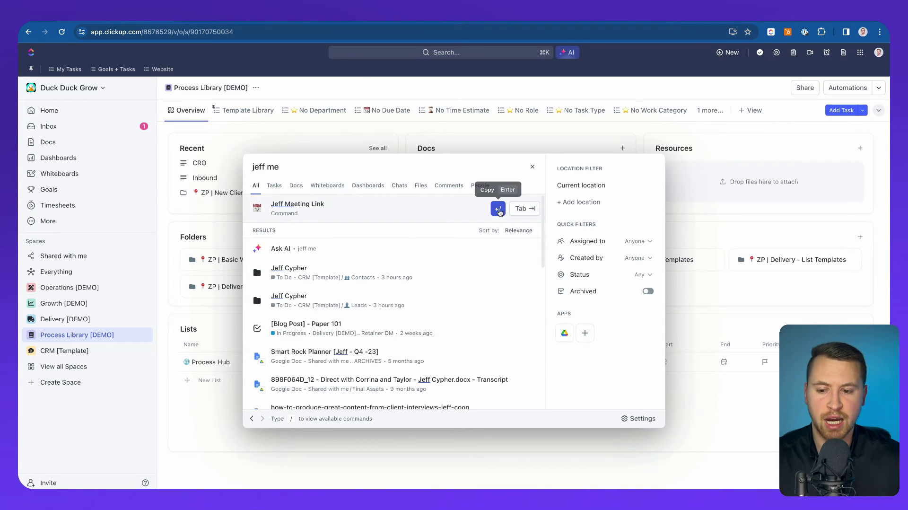
{"action": "left_click", "coordinate": [500, 210]}
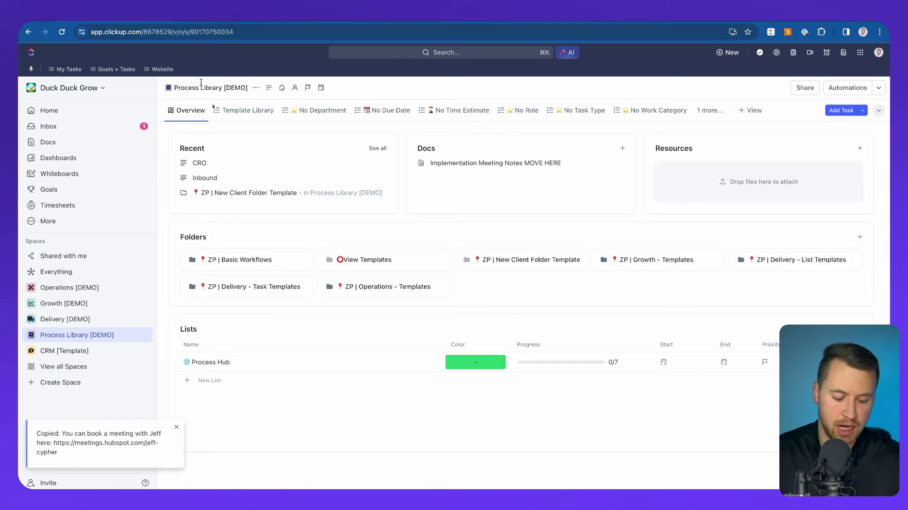
{"action": "left_click", "coordinate": [245, 32]}
{"action": "key", "text": "super+v"}
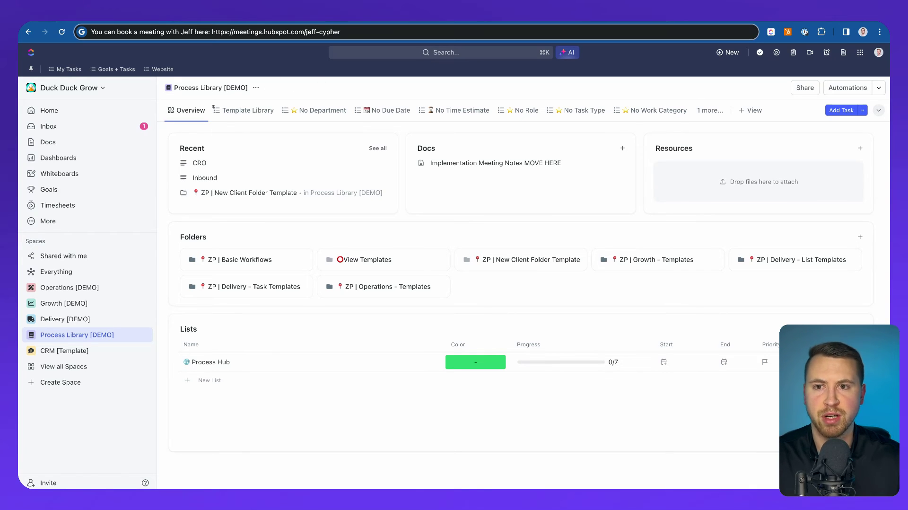
Discard the message pasted in the address bar and go back to the Tech Stack list in the Operations space.
{"action": "key", "text": "Escape"}
{"action": "key", "text": "super+["}
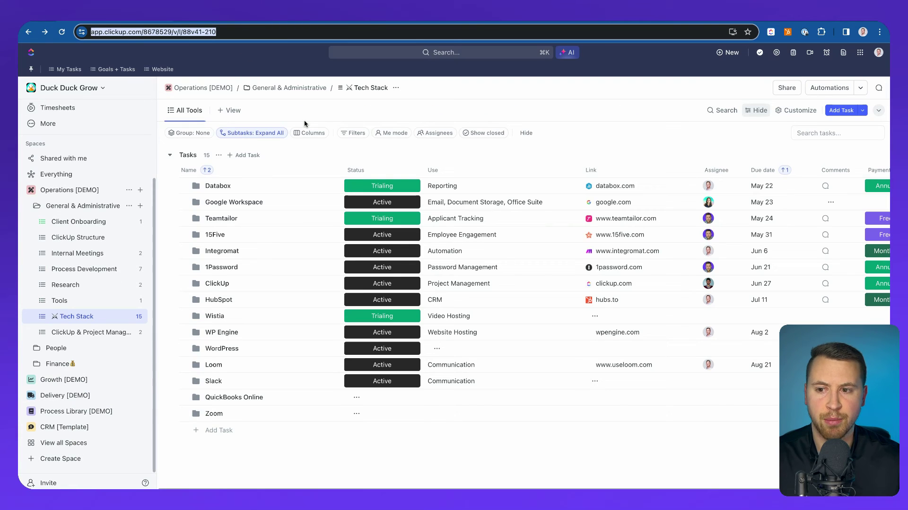
{"action": "left_click", "coordinate": [31, 190]}
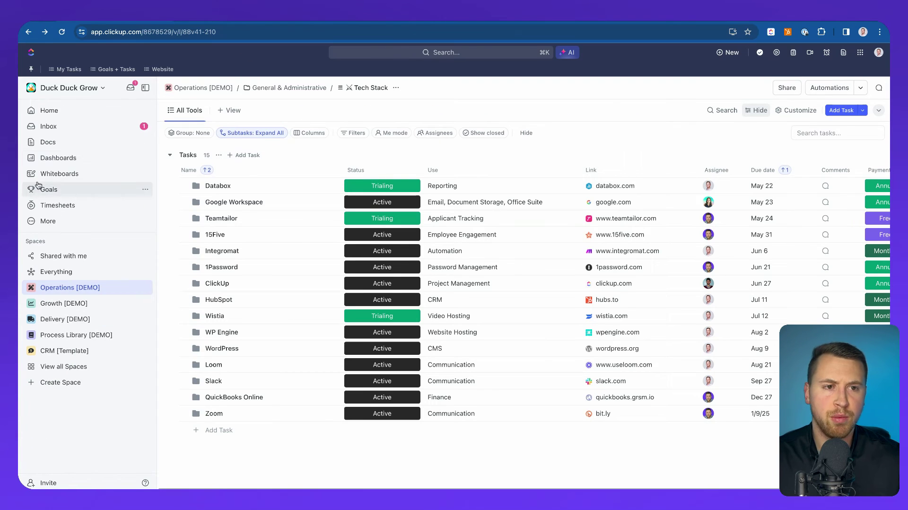
Open the list of custom commands in the search settings.
{"action": "left_click", "coordinate": [444, 52]}
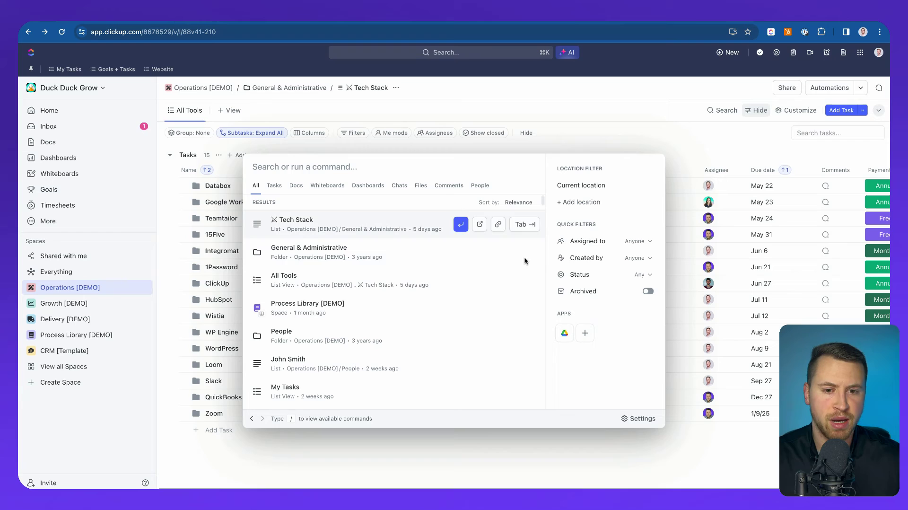
{"action": "left_click", "coordinate": [642, 419]}
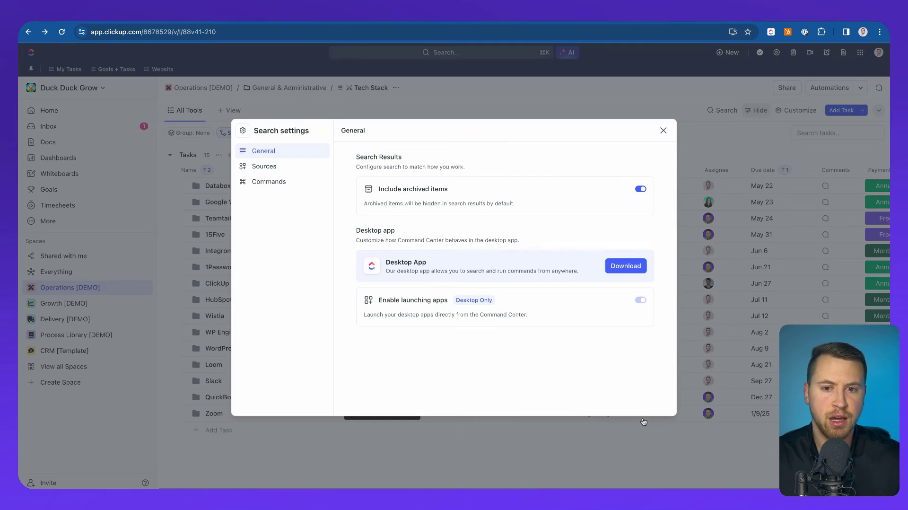
{"action": "left_click", "coordinate": [268, 181]}
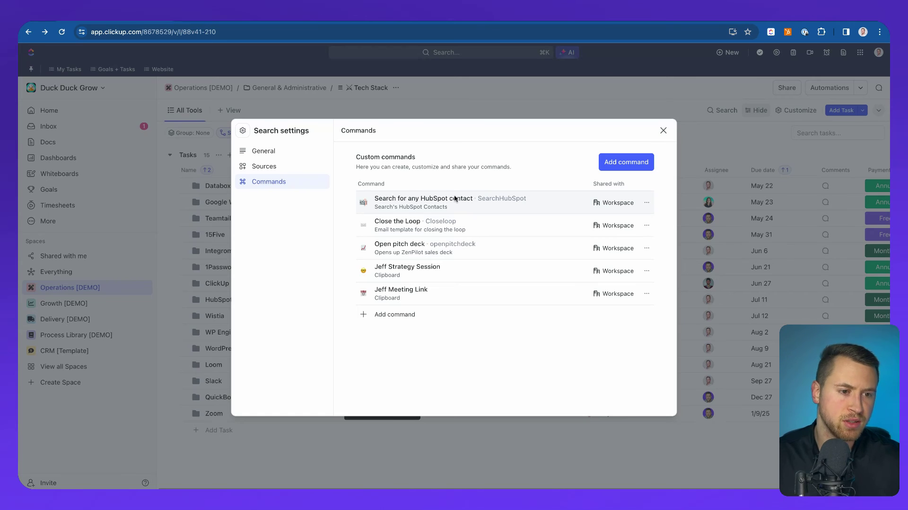
Look at the configuration of the "Search for any HubSpot contact" command and at the types available for a new command.
{"action": "left_click", "coordinate": [646, 203]}
{"action": "left_click", "coordinate": [610, 223]}
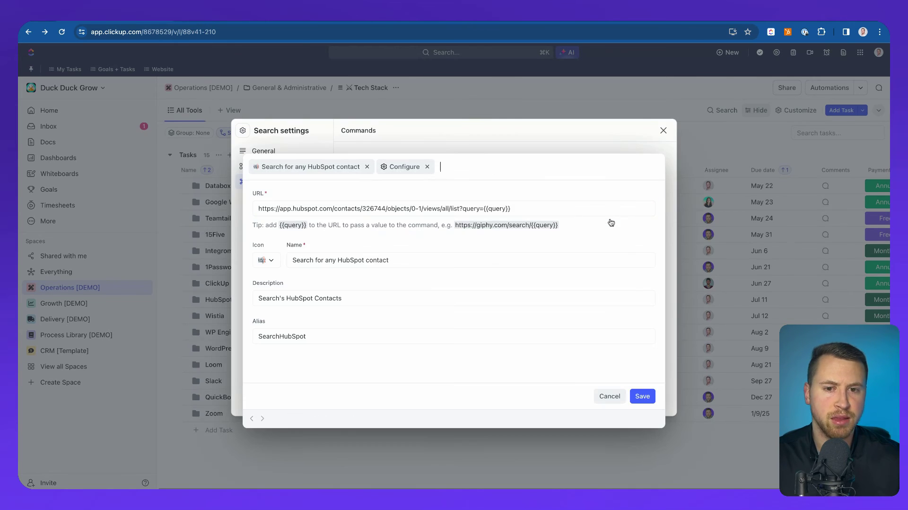
{"action": "key", "text": "Escape"}
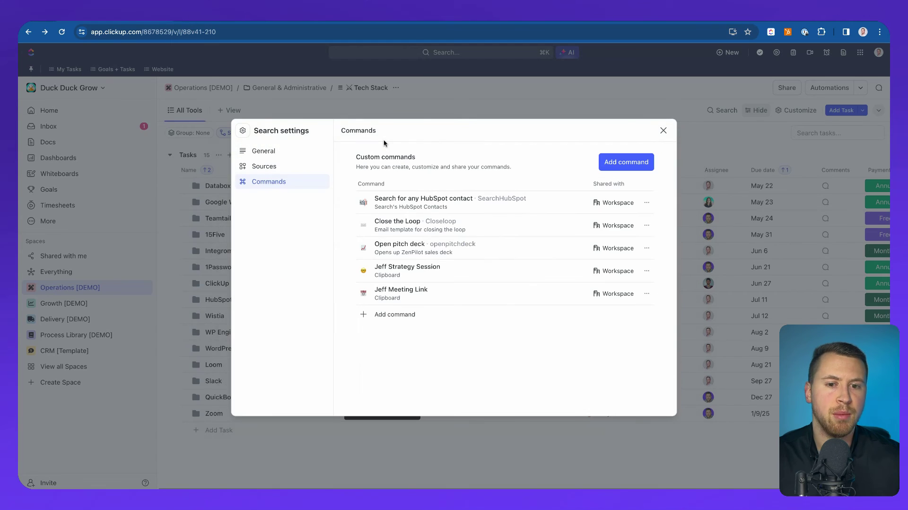
{"action": "left_click", "coordinate": [624, 161]}
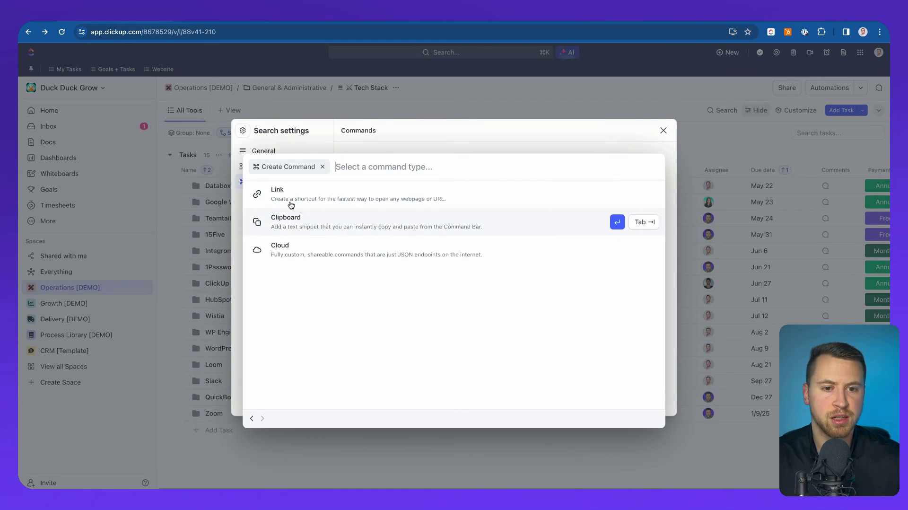
{"action": "left_click", "coordinate": [410, 134]}
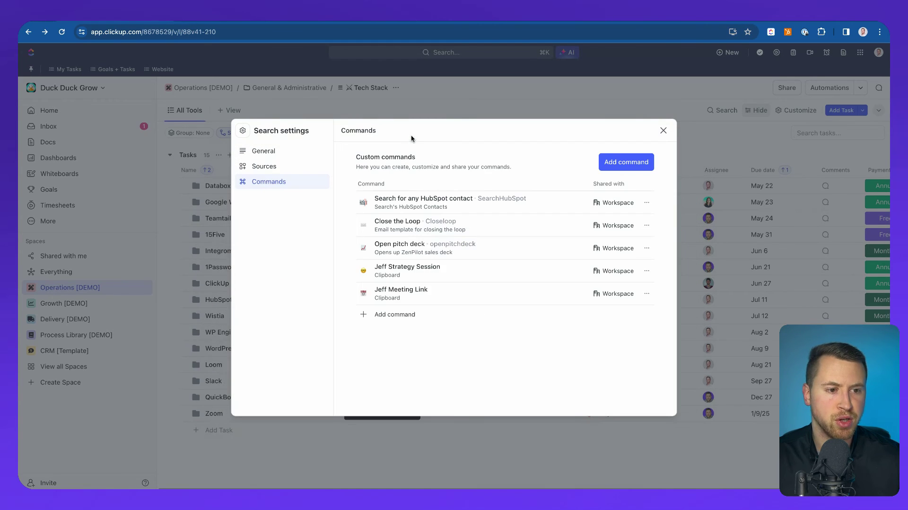
Reopen the configuration of the "Search for any HubSpot contact" command and highlight the base part of its contact list URL.
{"action": "left_click", "coordinate": [645, 205]}
{"action": "left_click", "coordinate": [617, 223]}
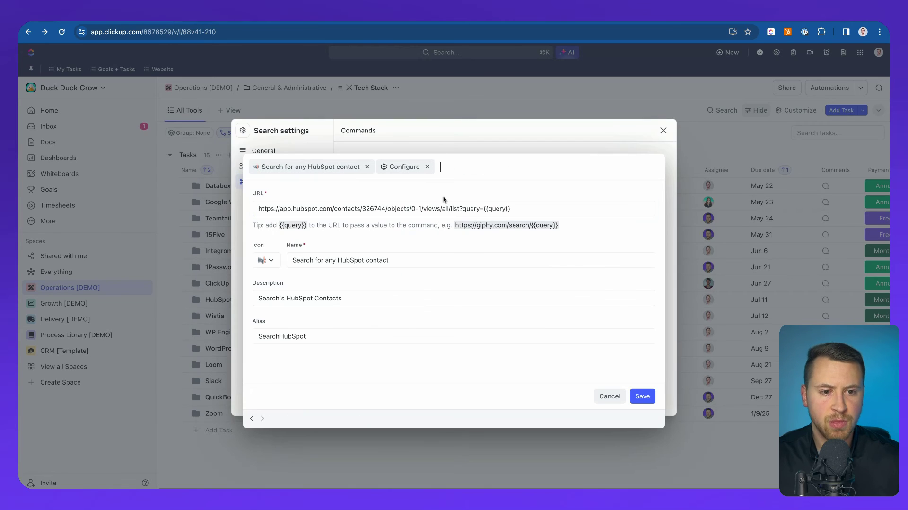
{"action": "left_click", "coordinate": [265, 209]}
{"action": "key", "text": "shift+Right"}
{"action": "key", "text": "shift+Right"}
{"action": "key", "text": "shift+Right"}
{"action": "key", "text": "shift+Right"}
{"action": "key", "text": "shift+Right"}
{"action": "key", "text": "shift+Right"}
{"action": "key", "text": "shift+Right"}
{"action": "key", "text": "shift+Right"}
{"action": "key", "text": "shift+Right"}
{"action": "key", "text": "shift+Right"}
{"action": "key", "text": "shift+Right"}
{"action": "key", "text": "shift+Right"}
{"action": "key", "text": "shift+Right"}
{"action": "key", "text": "shift+Right"}
{"action": "key", "text": "shift+Right"}
{"action": "key", "text": "shift+Right"}
{"action": "key", "text": "shift+Right"}
{"action": "key", "text": "shift+Right"}
{"action": "key", "text": "shift+Right"}
{"action": "key", "text": "shift+Right"}
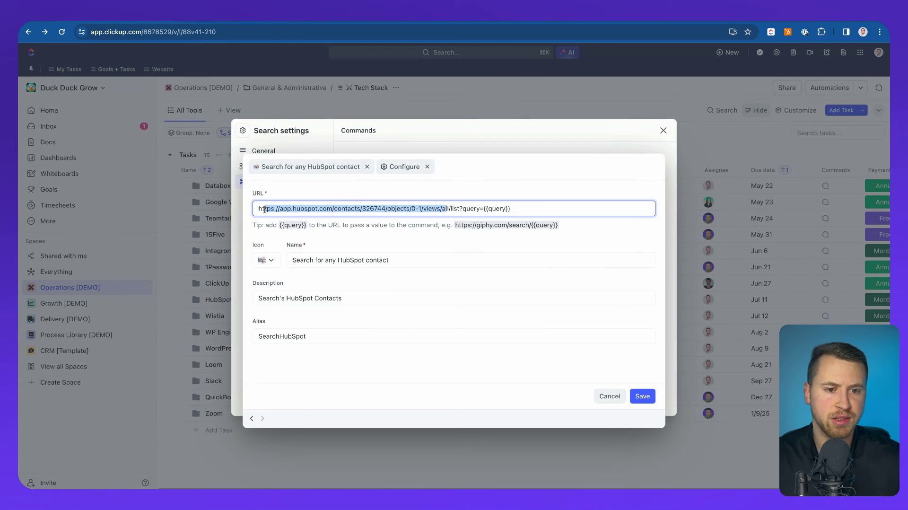
Highlight the query={{query}} parameter at the end of the command's URL, narrowing the selection to the {{query}} placeholder.
{"action": "left_click", "coordinate": [471, 211]}
{"action": "key", "text": "shift+Right"}
{"action": "key", "text": "shift+Right"}
{"action": "key", "text": "shift+Right"}
{"action": "key", "text": "shift+Right"}
{"action": "key", "text": "shift+Right"}
{"action": "key", "text": "shift+Right"}
{"action": "key", "text": "shift+Right"}
{"action": "key", "text": "shift+Right"}
{"action": "key", "text": "shift+Right"}
{"action": "key", "text": "shift+Right"}
{"action": "key", "text": "shift+Right"}
{"action": "key", "text": "shift+Right"}
{"action": "key", "text": "shift+Right"}
{"action": "key", "text": "shift+Right"}
{"action": "key", "text": "shift+Right"}
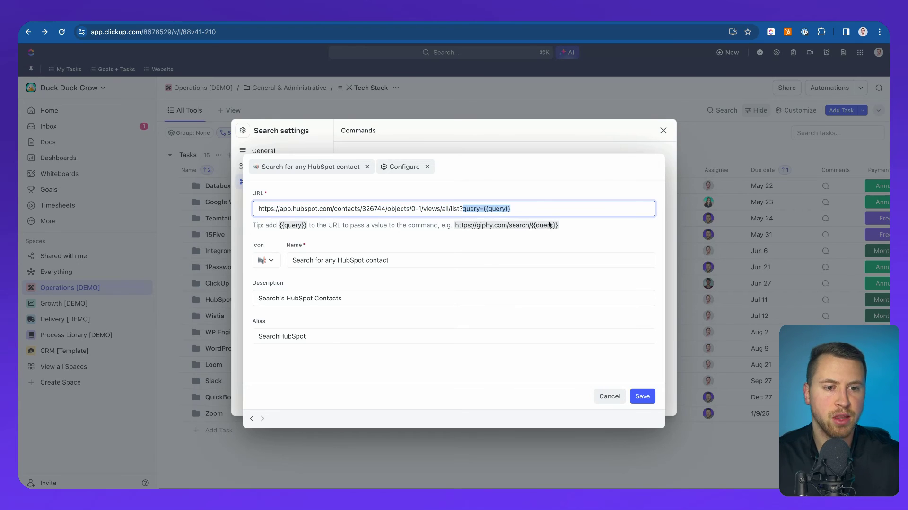
{"action": "left_click", "coordinate": [483, 210]}
{"action": "key", "text": "shift+End"}
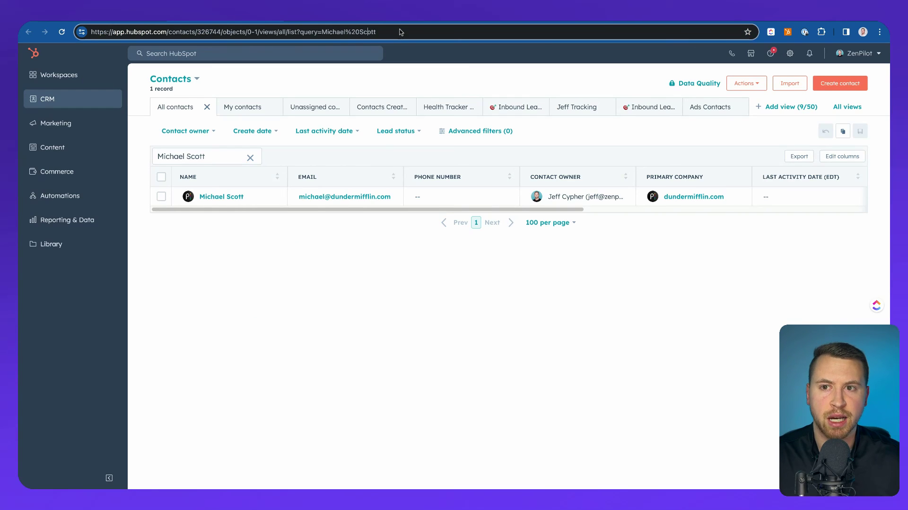
Compare the search term in the HubSpot contacts page URL with the command's query={{query}} parameter, and close the configuration without saving.
{"action": "left_click_drag", "start_coordinate": [376, 32], "coordinate": [301, 32]}
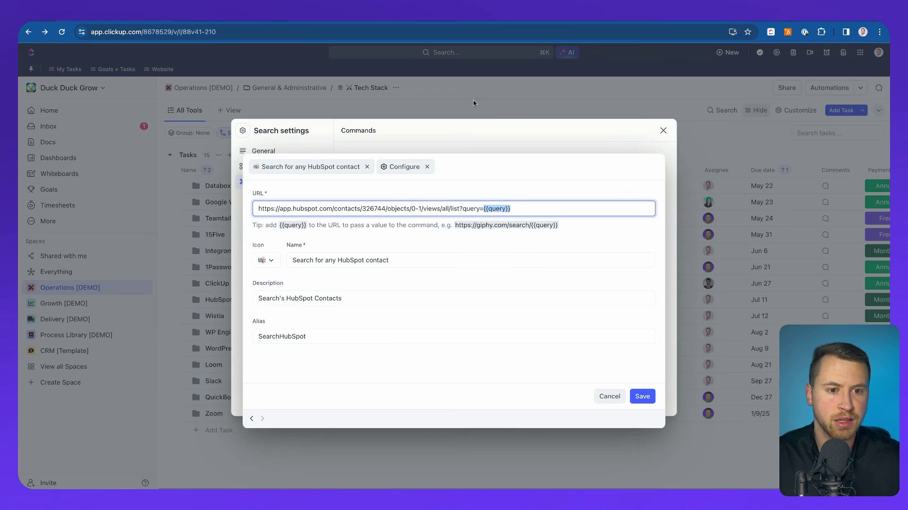
{"action": "left_click", "coordinate": [476, 208]}
{"action": "left_click_drag", "start_coordinate": [463, 208], "coordinate": [513, 208]}
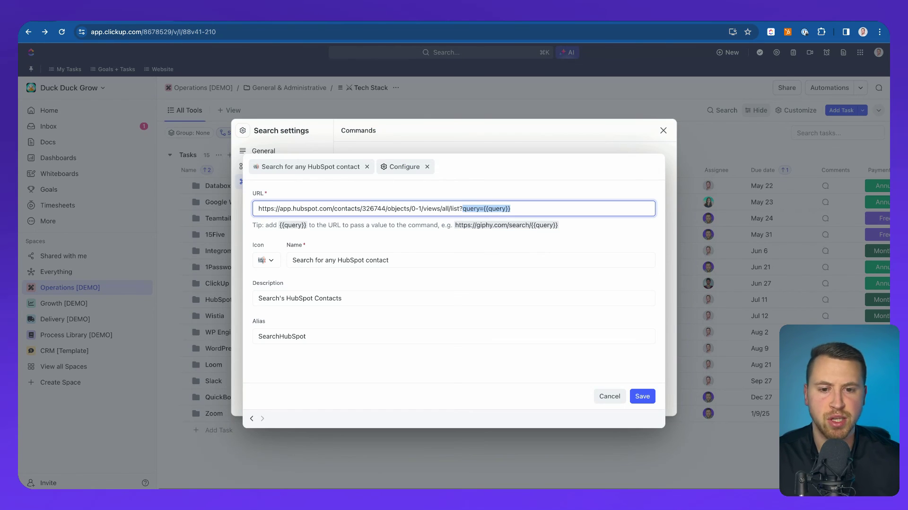
{"action": "left_click", "coordinate": [499, 135]}
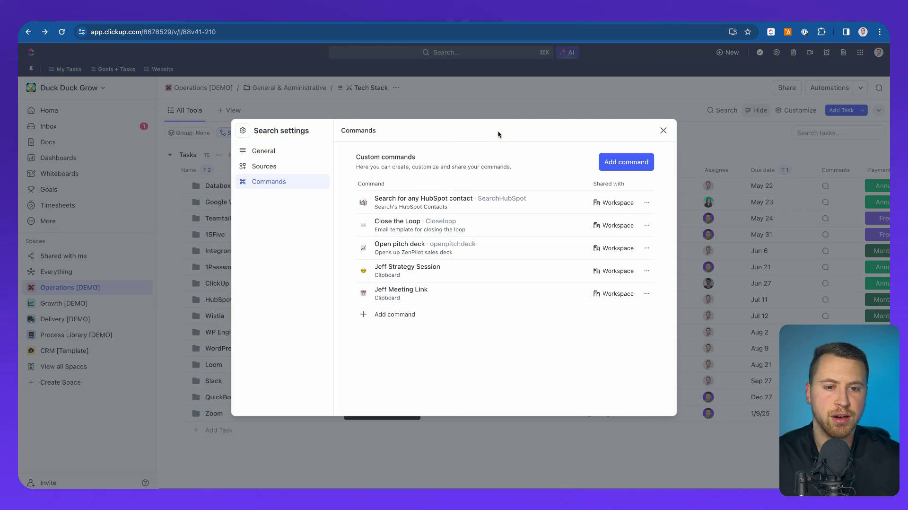
View the Link, Clipboard and Cloud types for a new command, and close the search settings without creating one.
{"action": "left_click", "coordinate": [631, 161]}
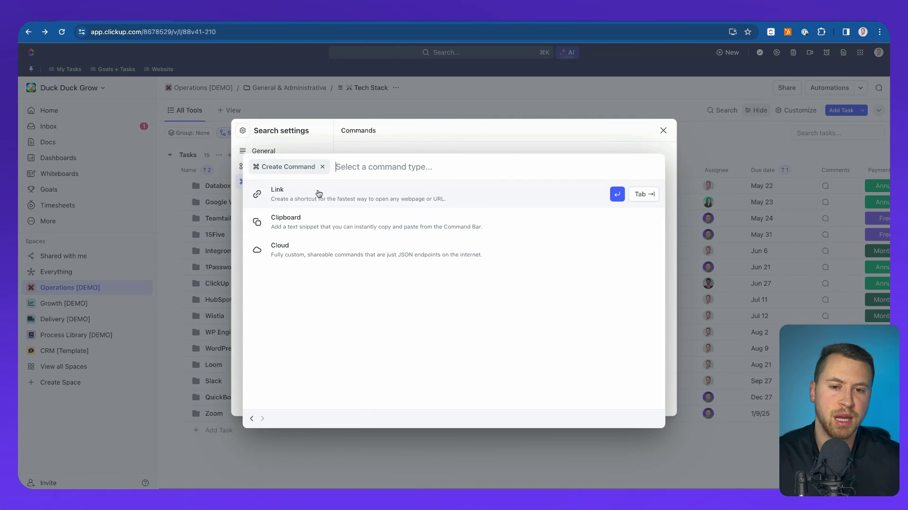
{"action": "left_click", "coordinate": [312, 133]}
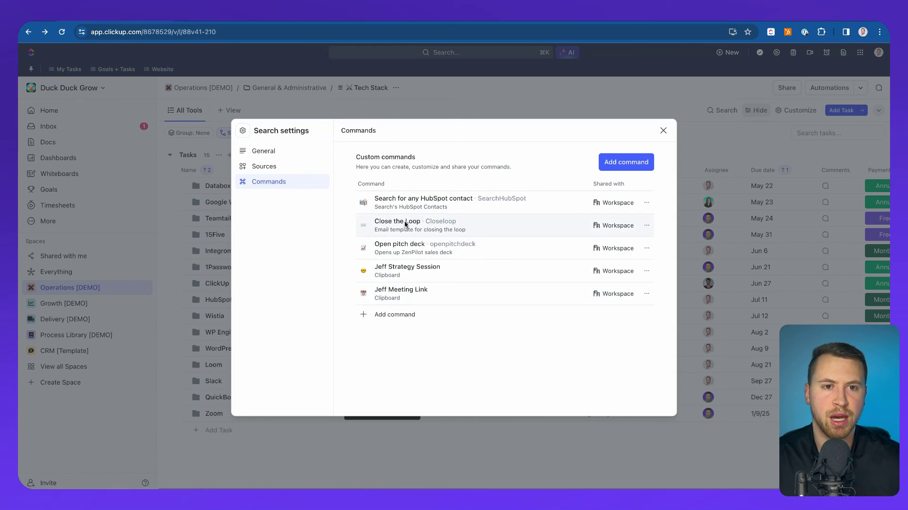
{"action": "left_click", "coordinate": [391, 93]}
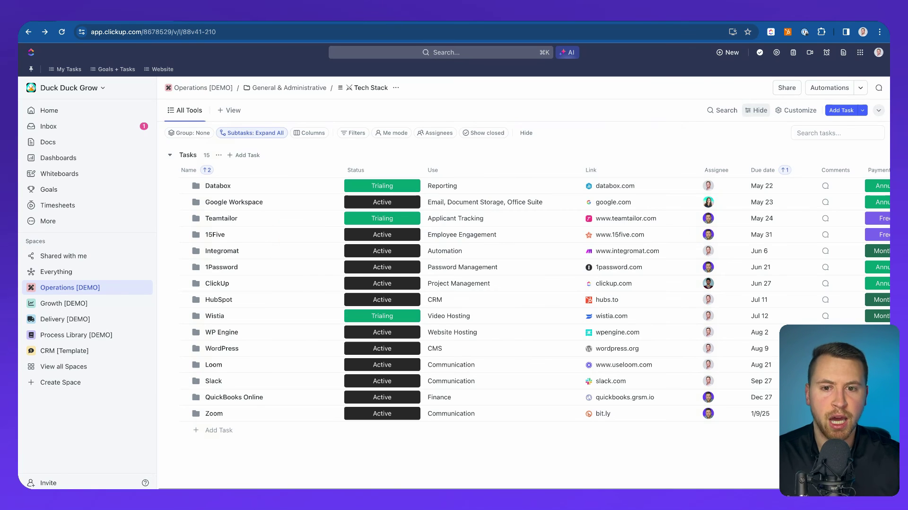
Find the Close the Loop command by searching for "close t" and run it to copy its email template.
{"action": "key", "text": "super+k"}
{"action": "type", "text": "o"}
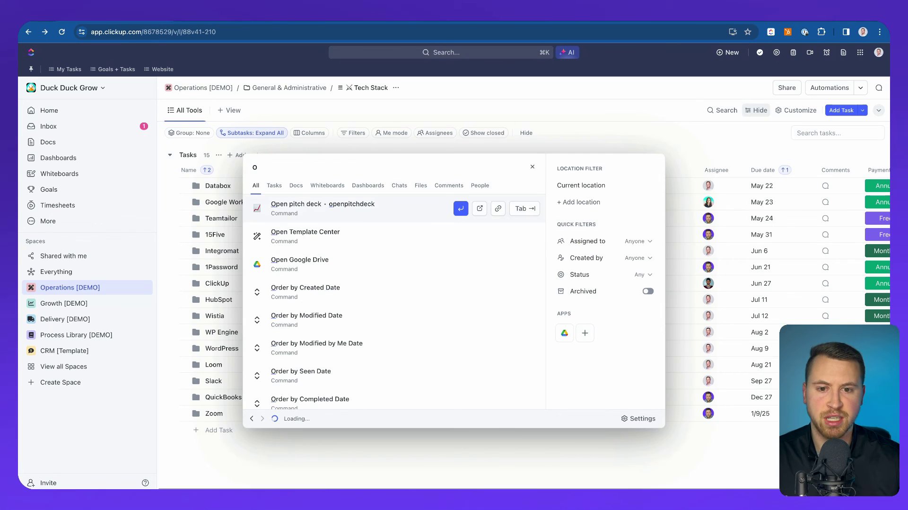
{"action": "key", "text": "BackSpace"}
{"action": "type", "text": "close t"}
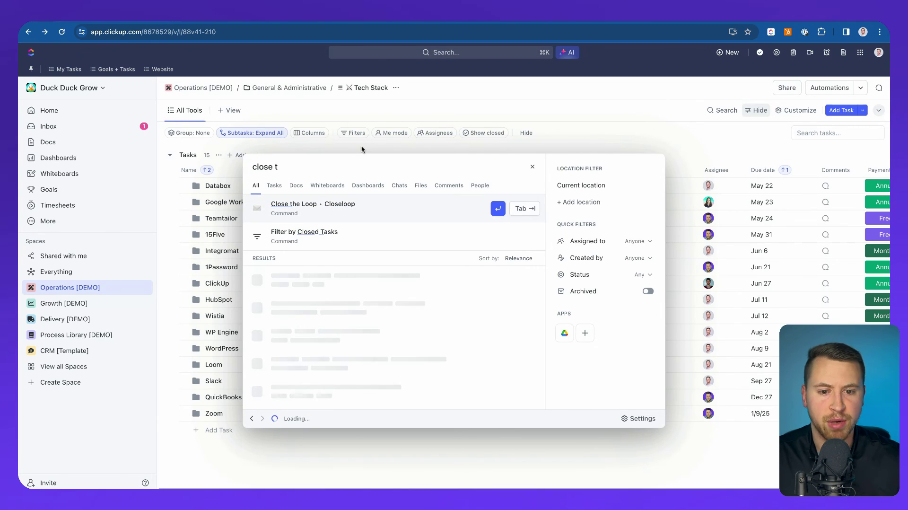
{"action": "key", "text": "Return"}
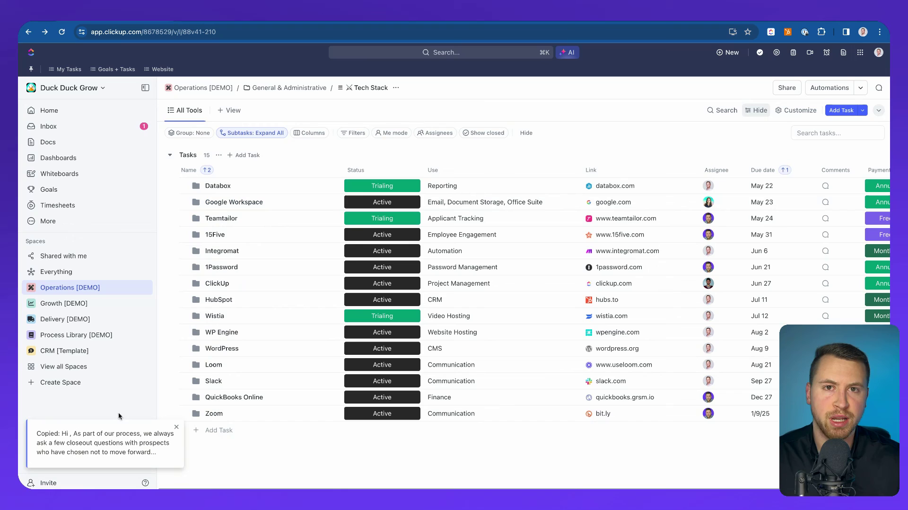